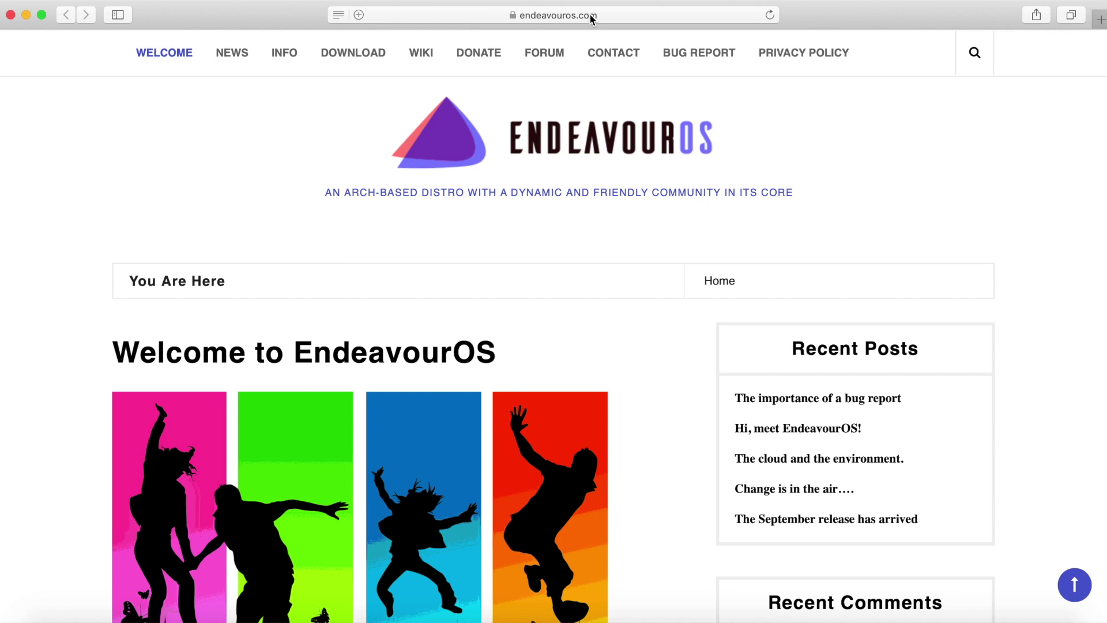
Go to the Download page on endeavouros.com.
click(353, 60)
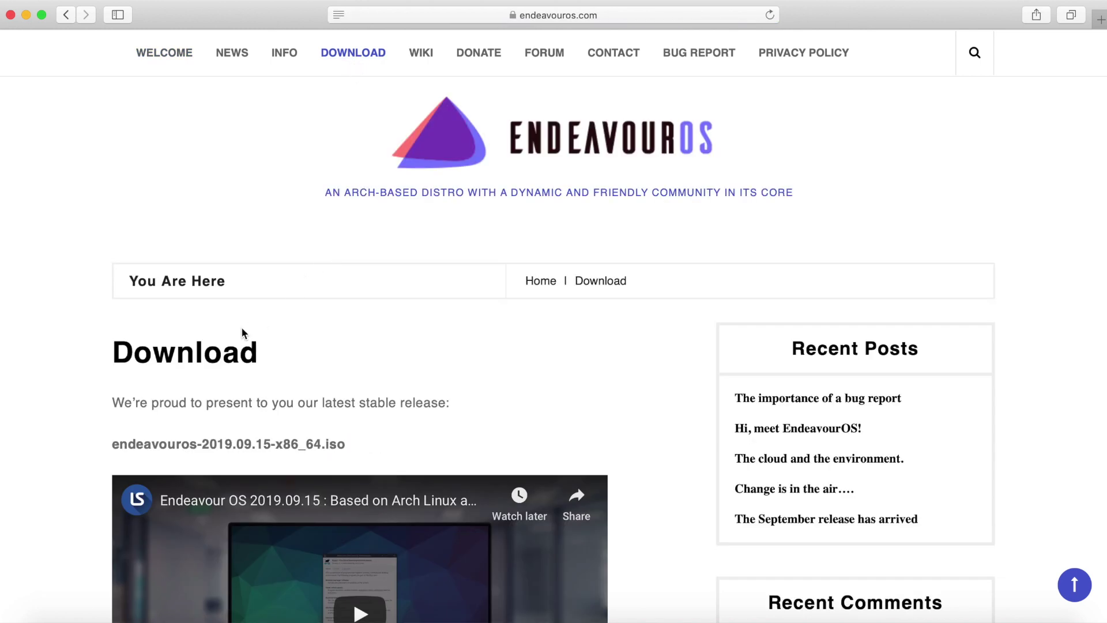
Start the direct download of endeavouros-2019.09.15-x86_64.iso from the Download page.
scroll(81, 427, down, 5)
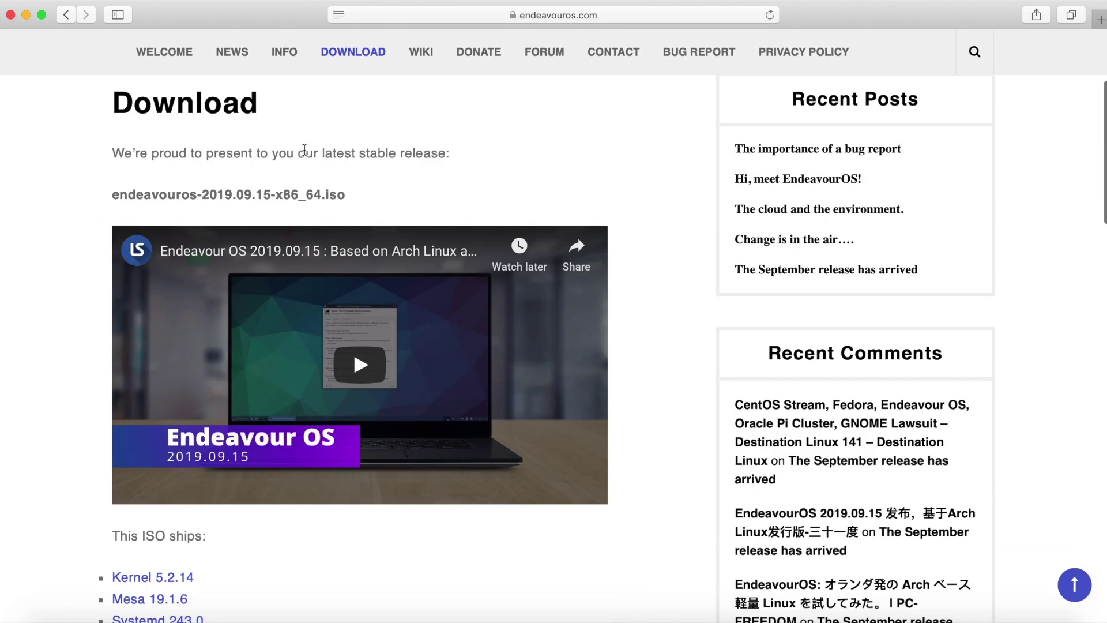
scroll(86, 344, down, 6)
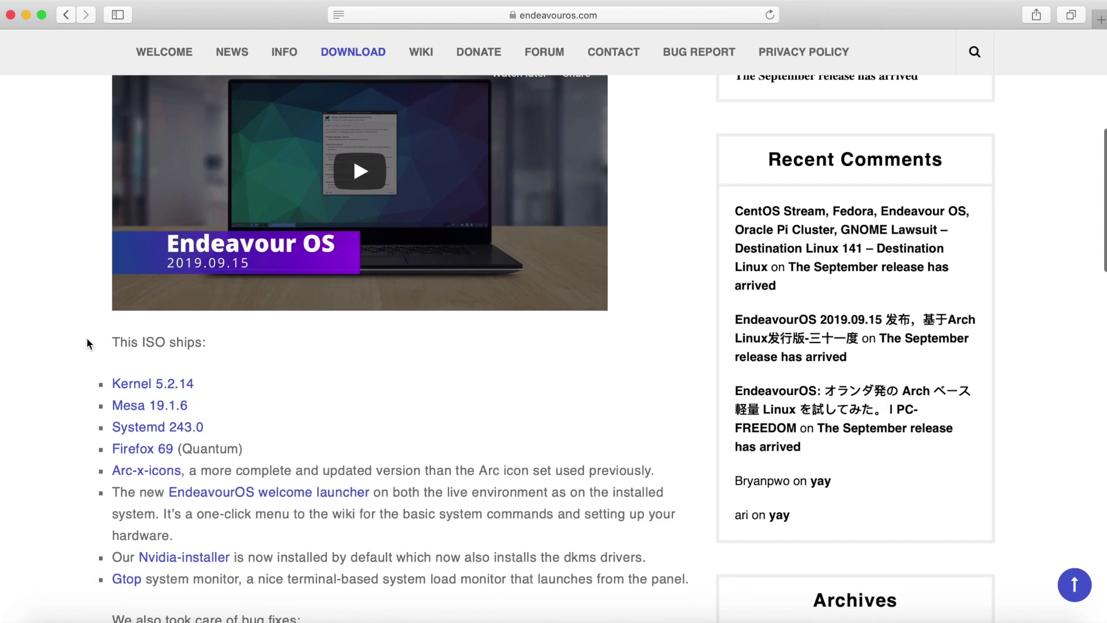
scroll(87, 338, down, 2)
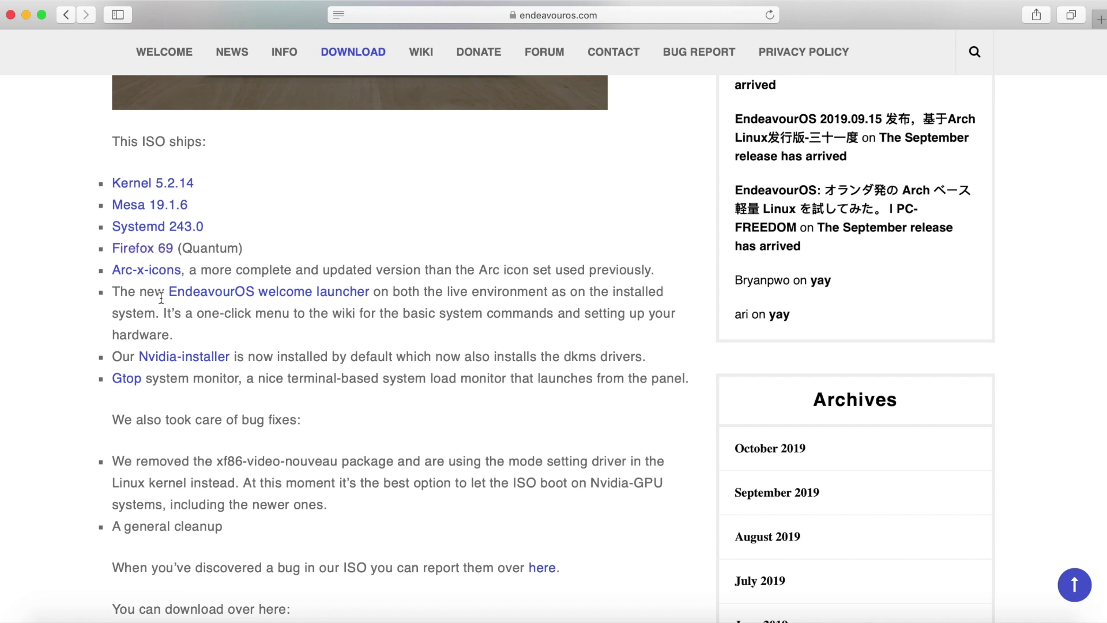
scroll(163, 337, down, 3)
scroll(163, 341, down, 5)
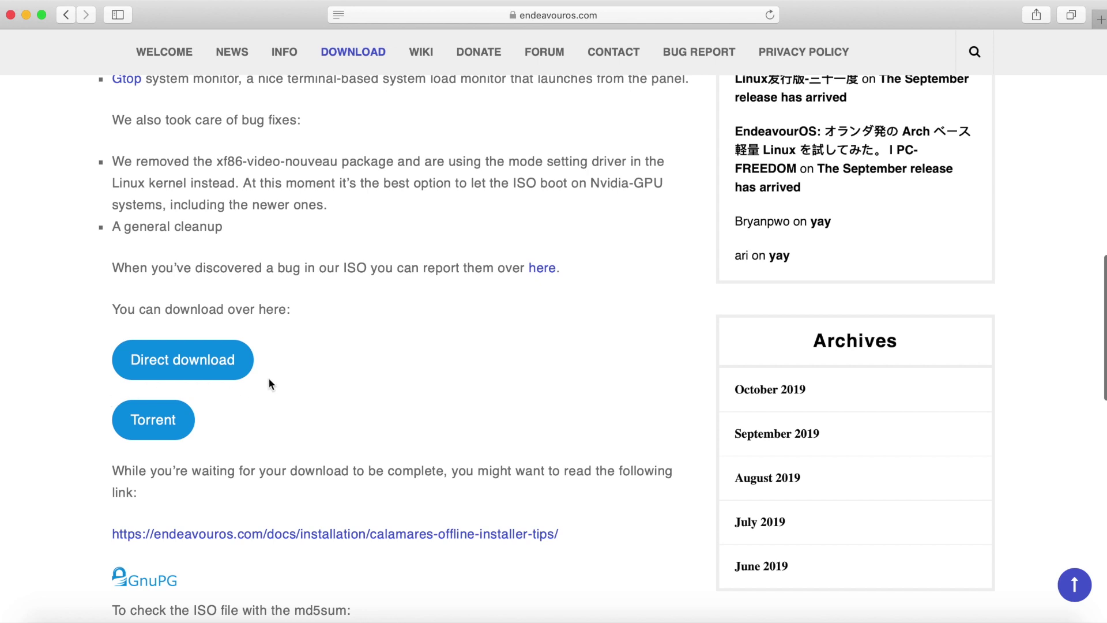
scroll(283, 361, down, 2)
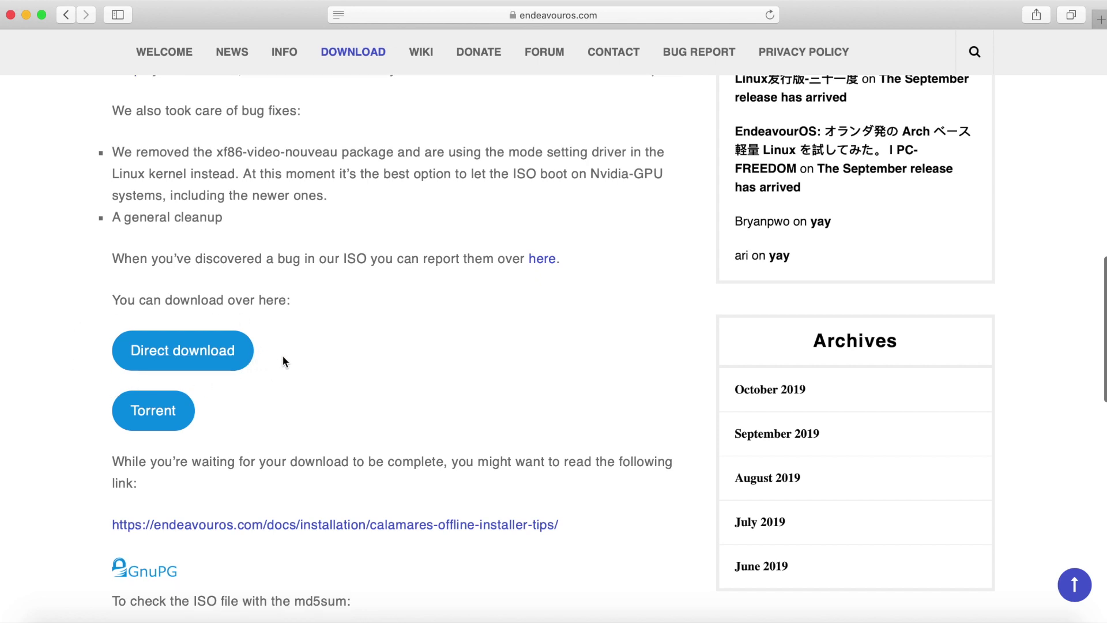
click(196, 281)
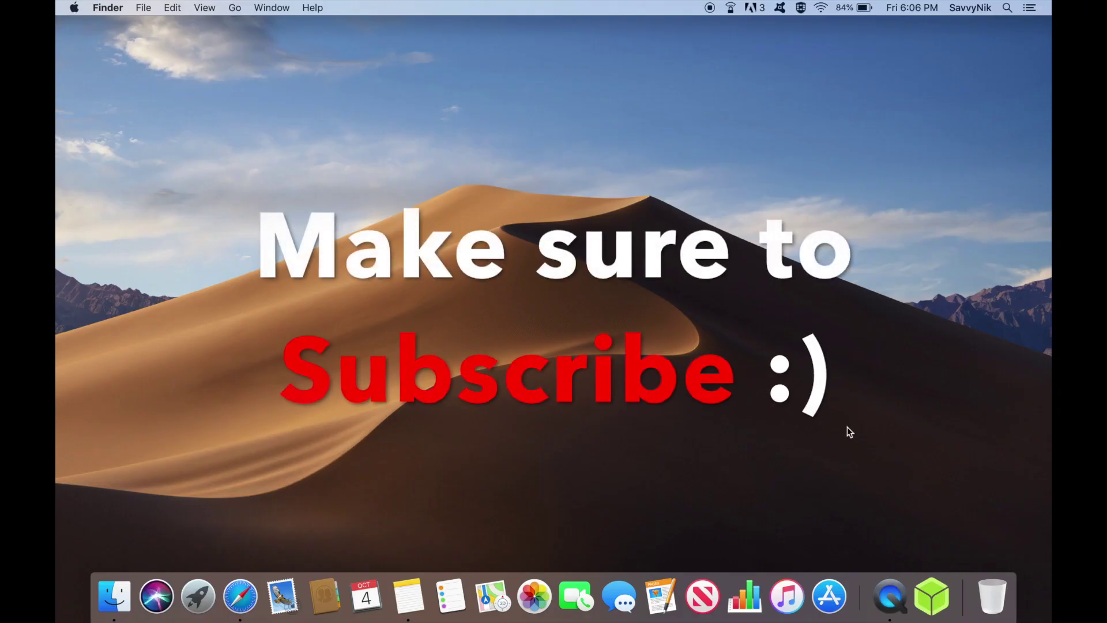
Launch balenaEtcher from the Dock.
click(937, 596)
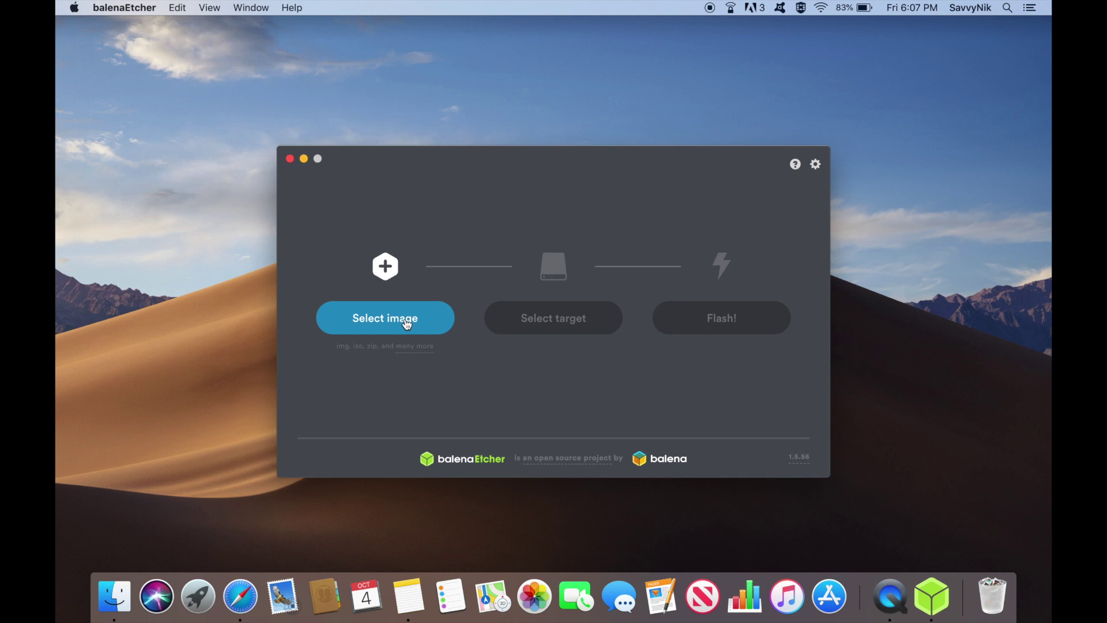
Load endeavouros-2019.09.15-x86_64.iso from Downloads as the image to flash.
click(407, 325)
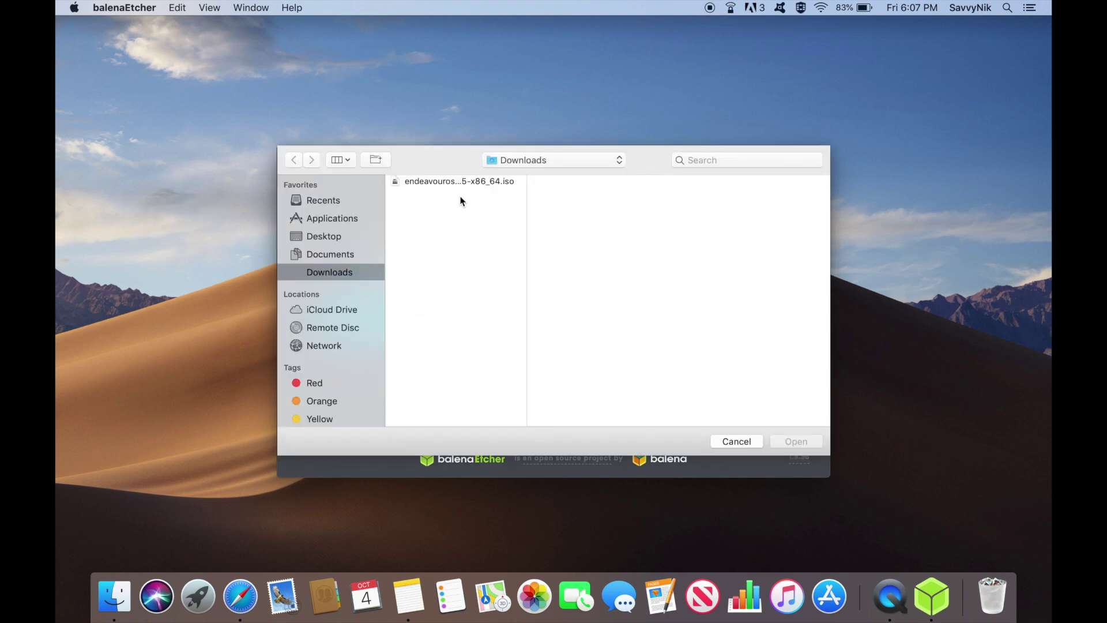
double_click(524, 194)
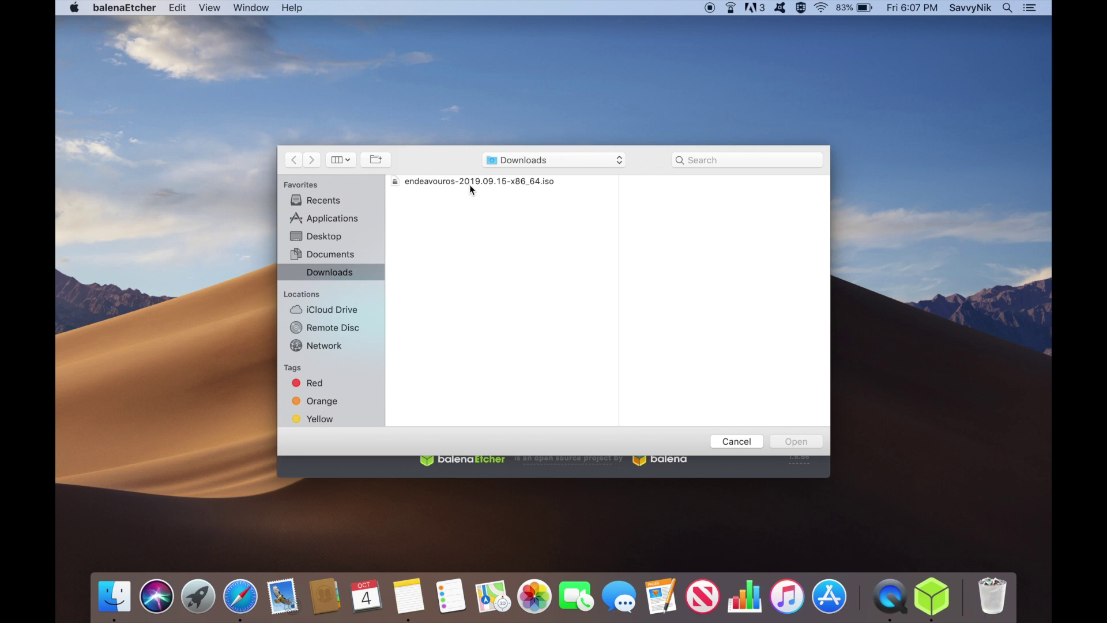
click(536, 184)
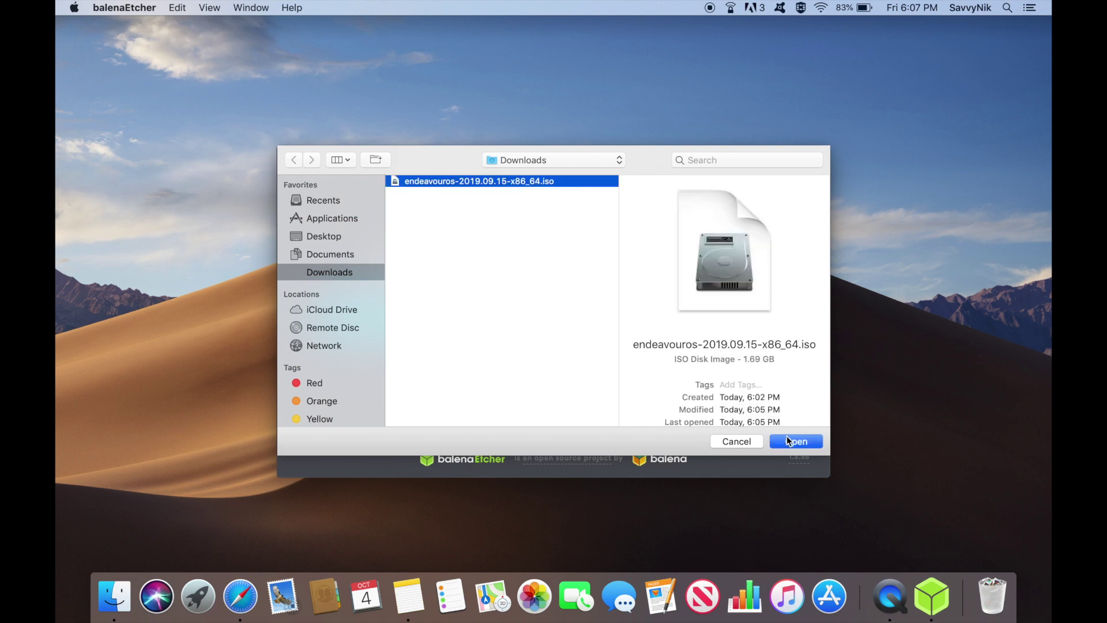
click(786, 435)
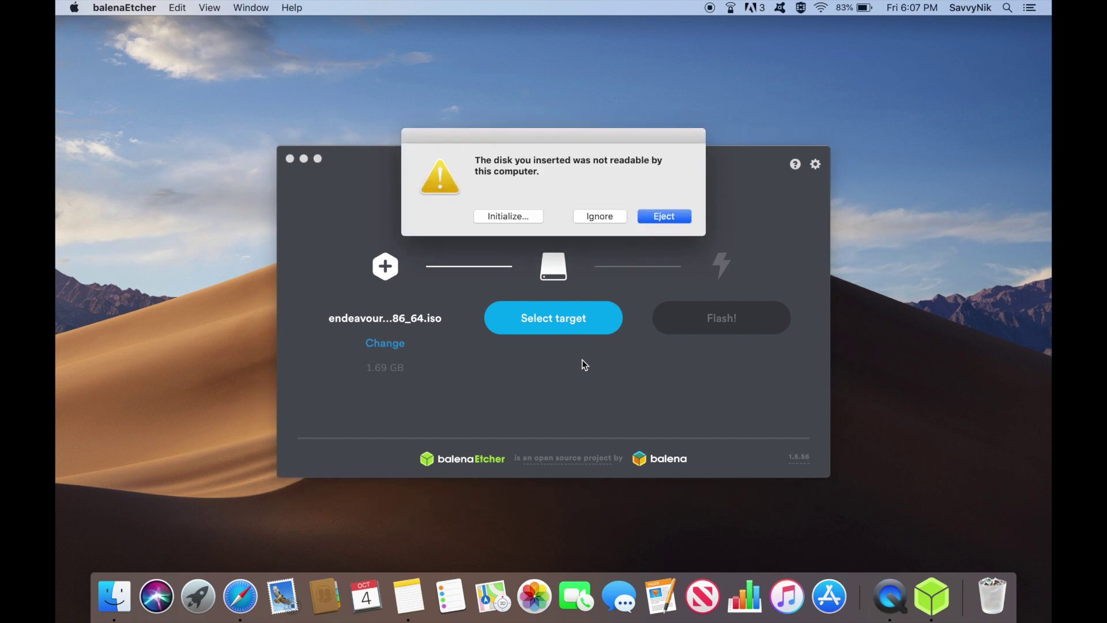
Dismiss the unreadable-disk alert, keep the 16 GB SanDisk Cruzer Glide as target, and flash.
click(590, 215)
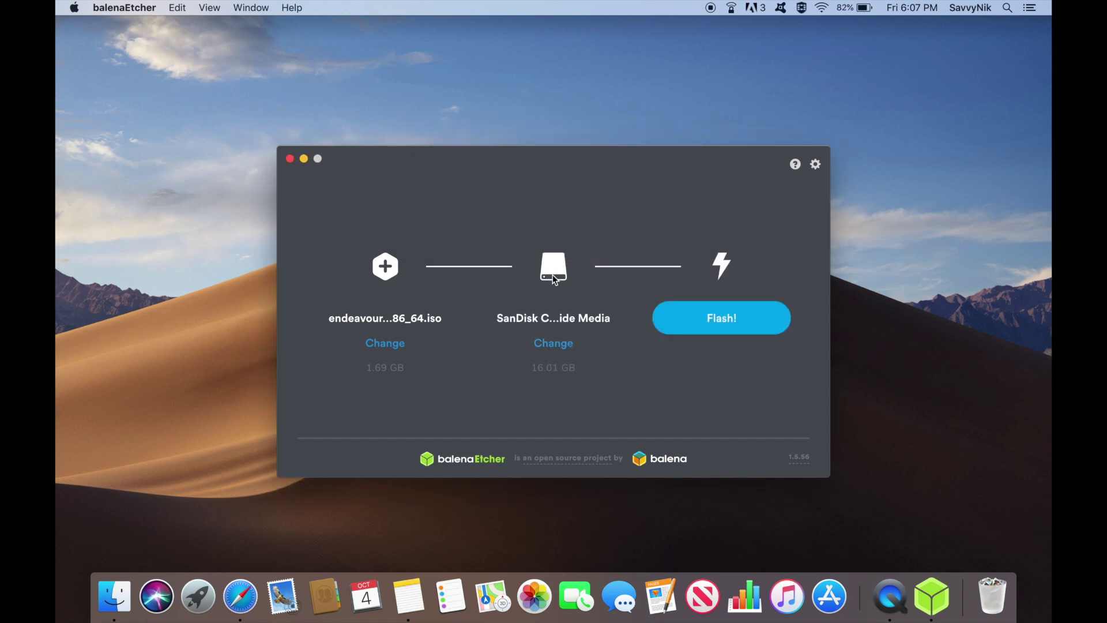
click(554, 344)
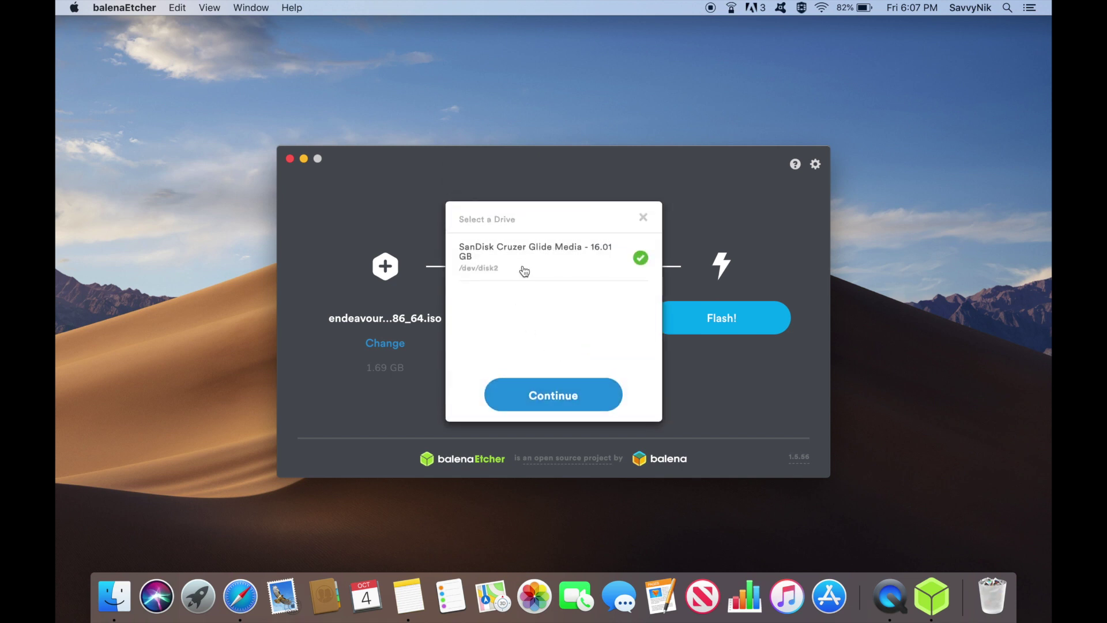
click(643, 218)
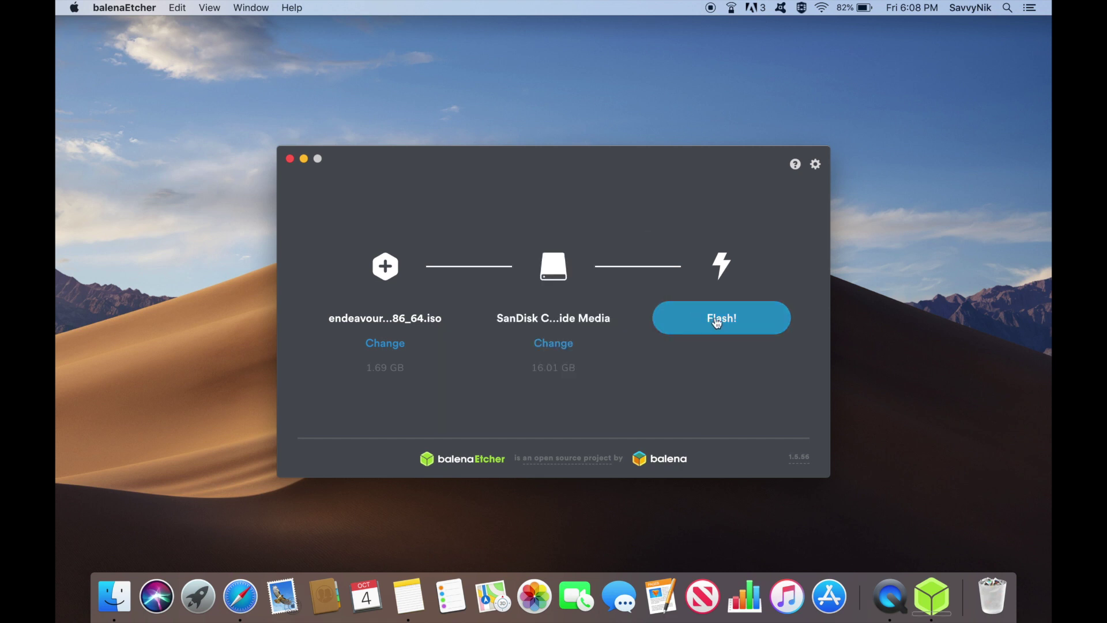
click(686, 307)
Enter the administrator password to authorise writing the ISO to the stick.
text(••••)
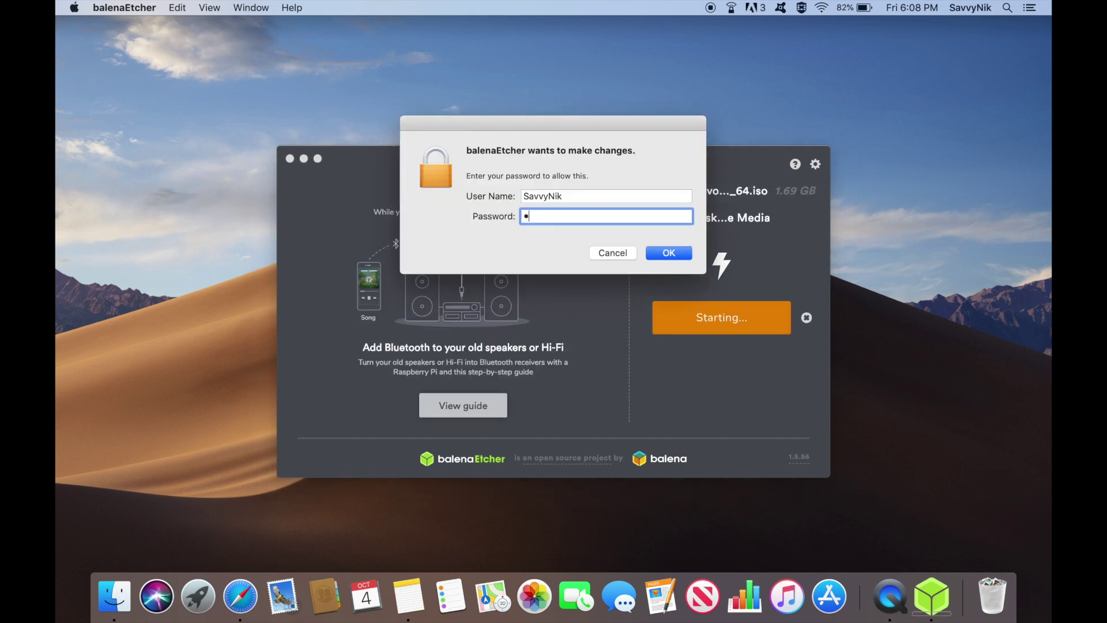
text(••••••)
key(Return)
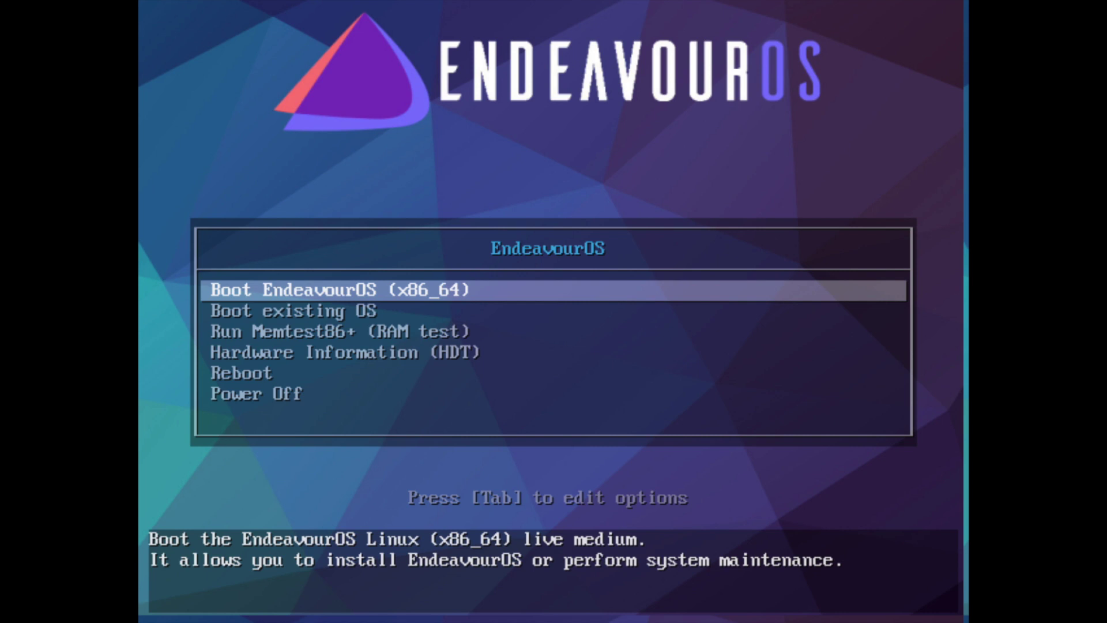
Select Boot EndeavourOS (x86_64) in the boot menu and start the live medium.
key(Down)
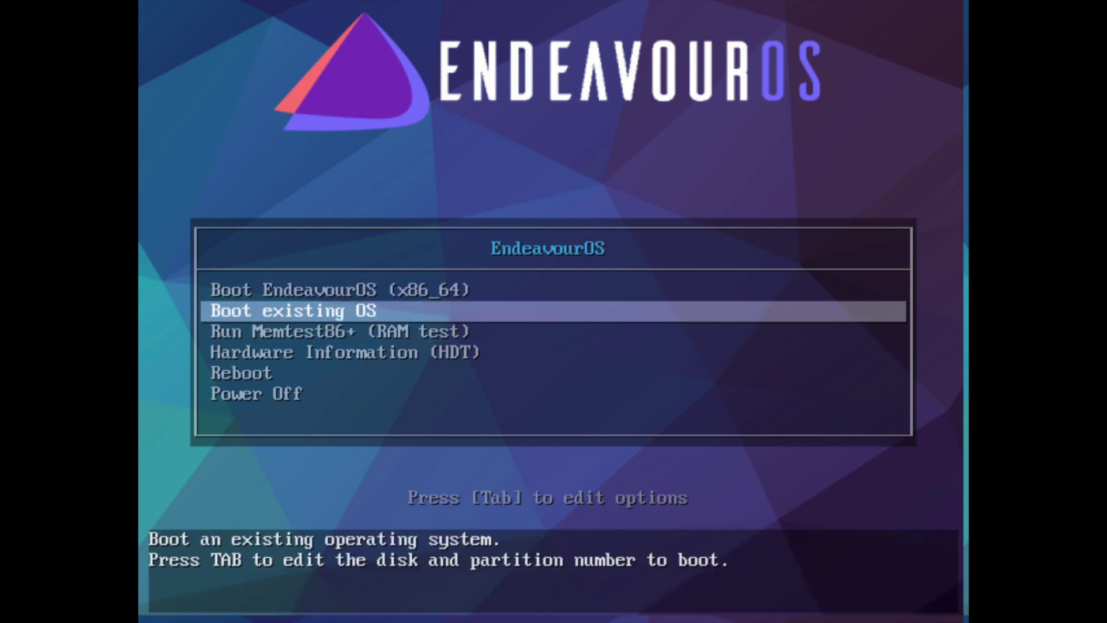
key(Up)
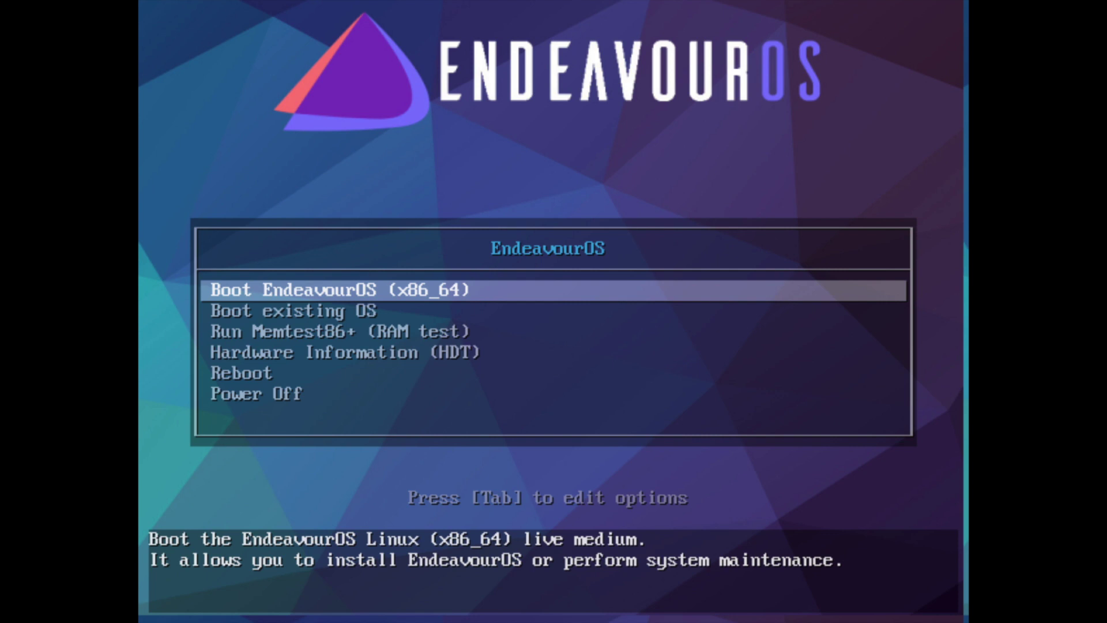
key(Return)
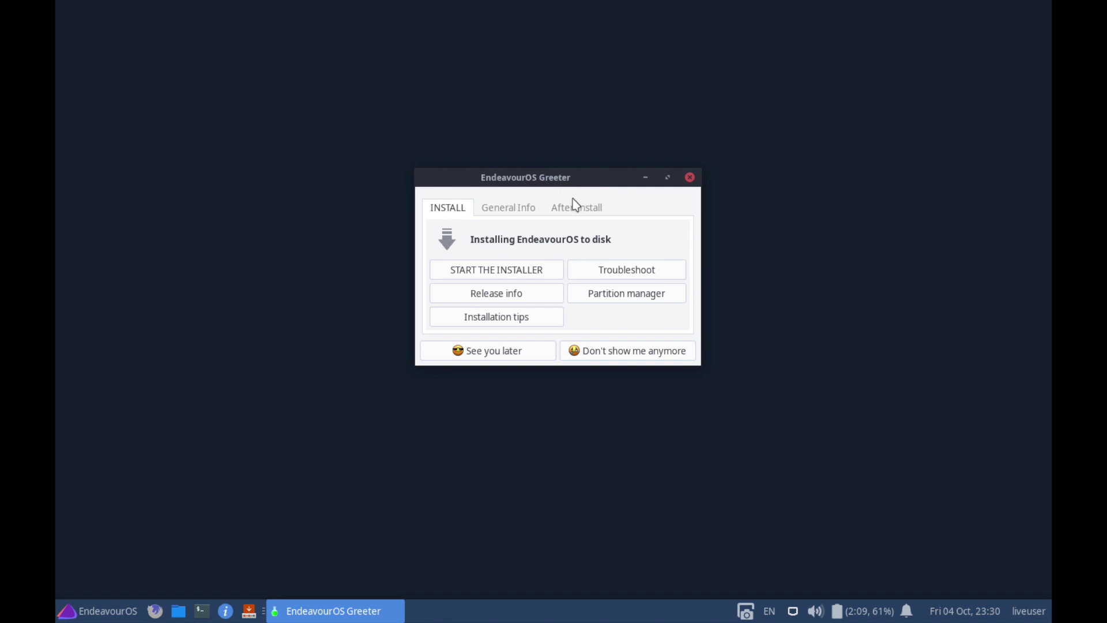
Start the installer from the Greeter's Install tab.
click(508, 268)
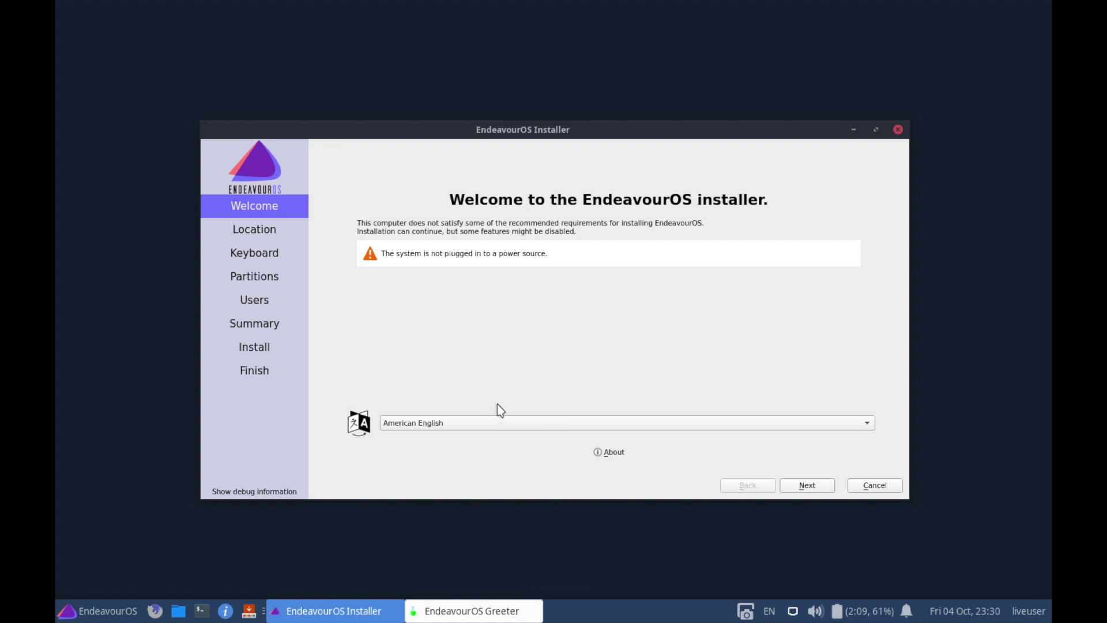
Choose American English as the installer language and continue to Location.
click(412, 428)
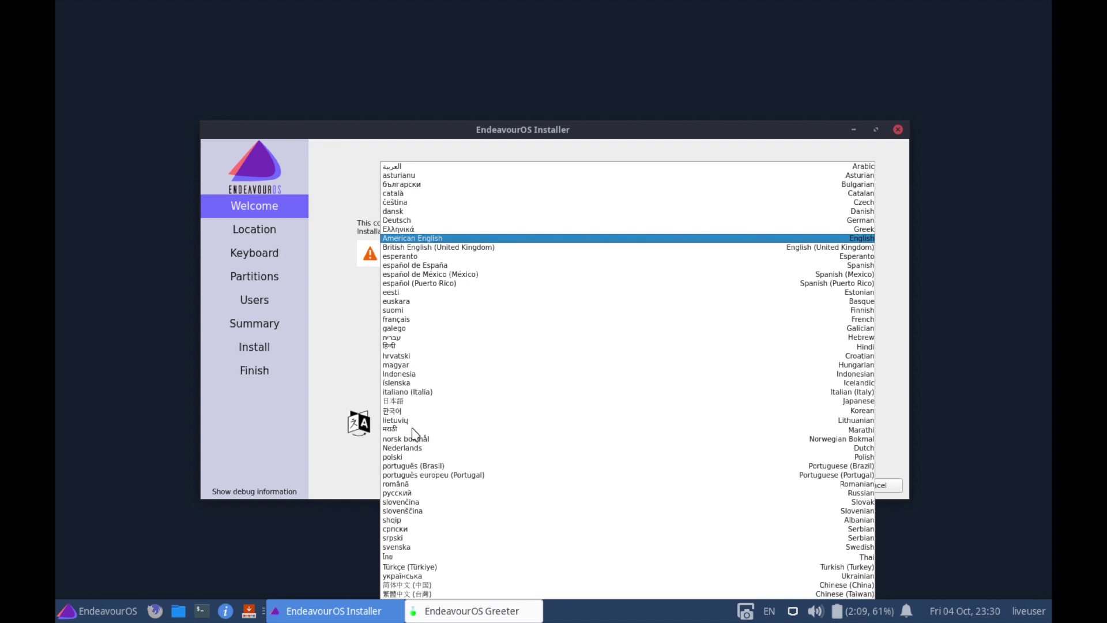
click(444, 238)
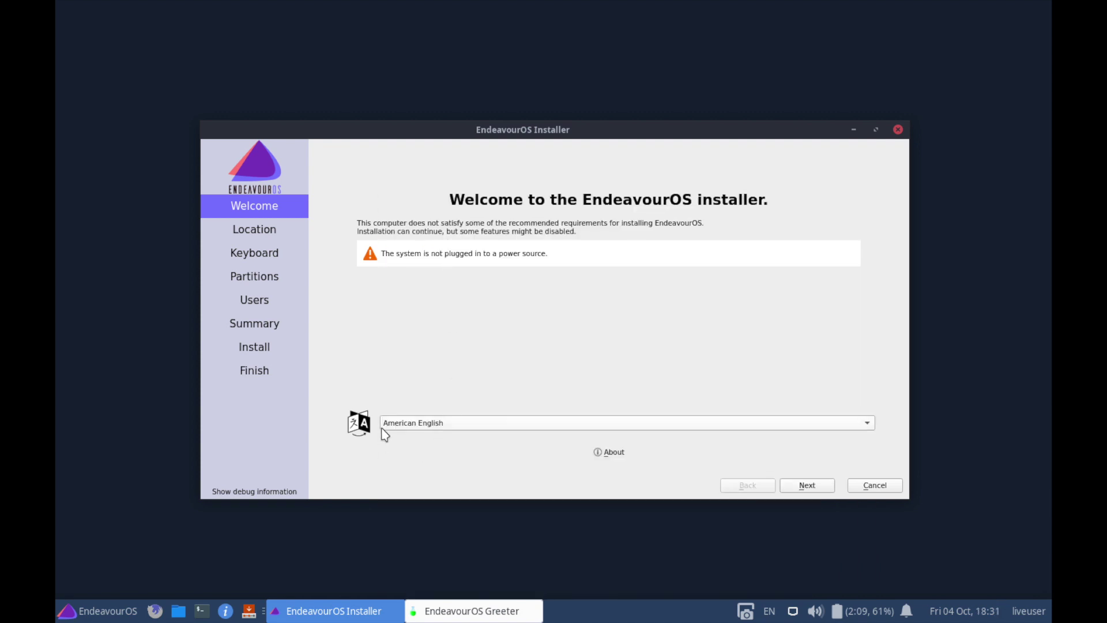
click(813, 487)
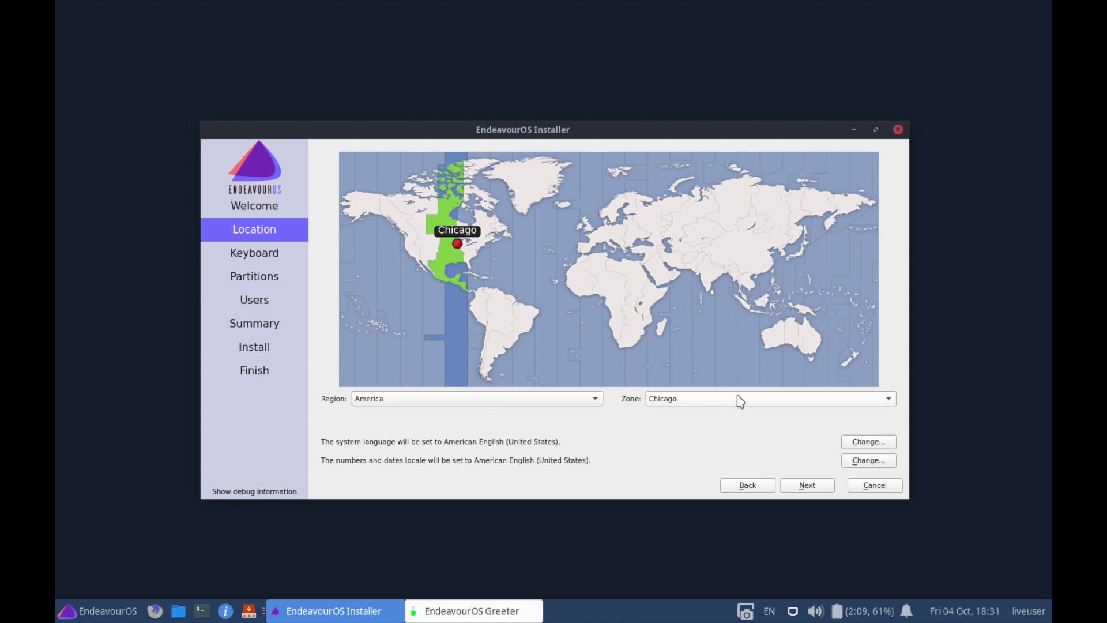
Pick America/New York on the timezone map and continue to Keyboard.
click(472, 249)
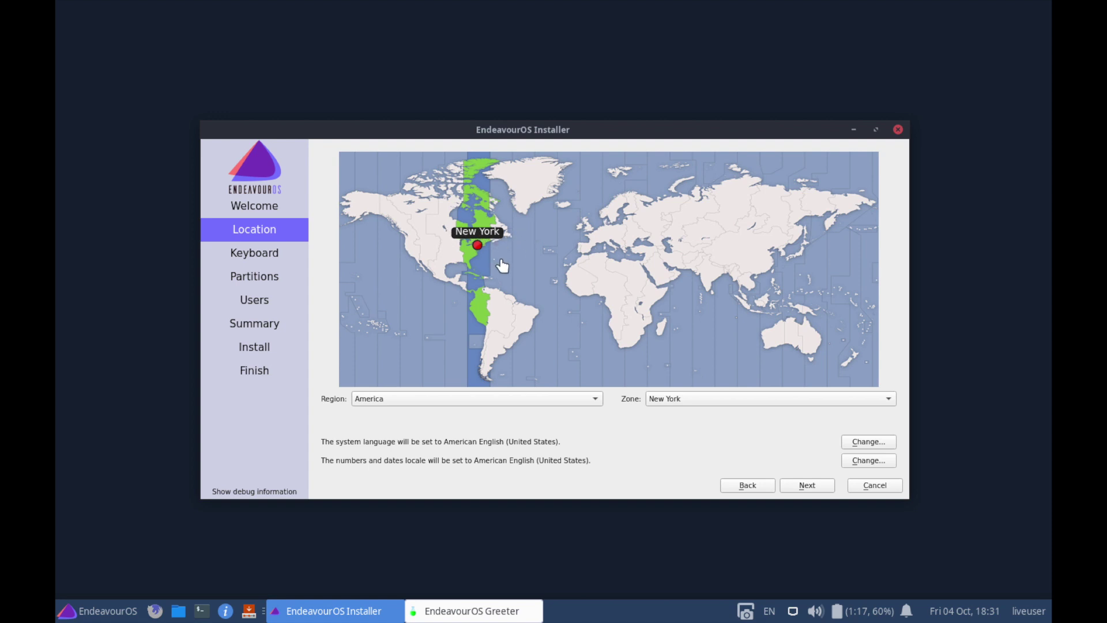
click(794, 480)
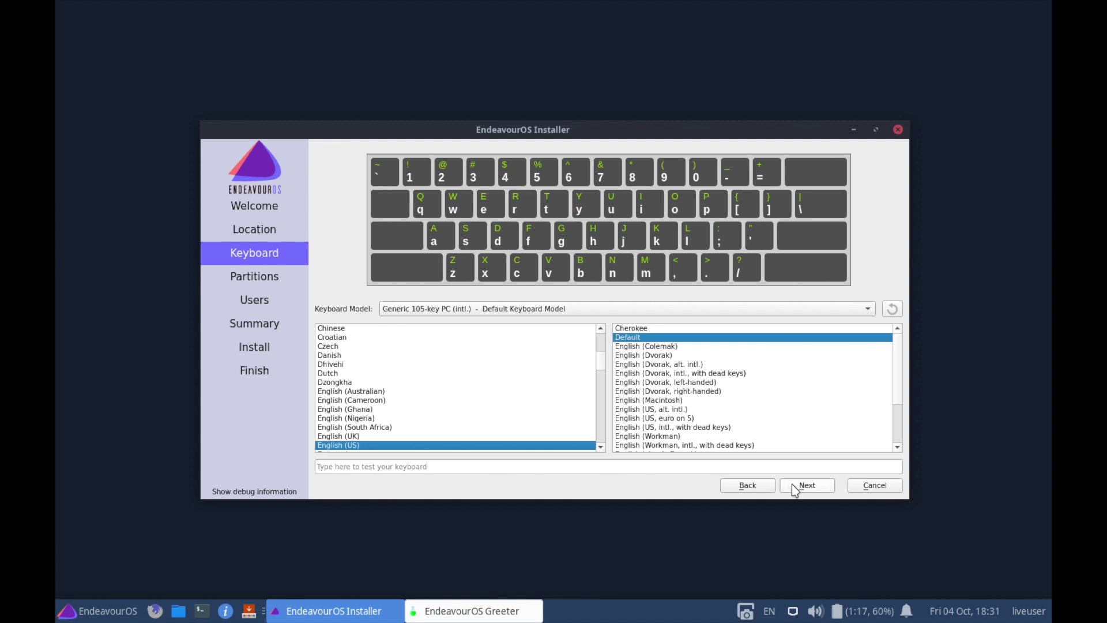
Keep the English (US) layout with the Default variant and move on to the Partitions page.
click(325, 467)
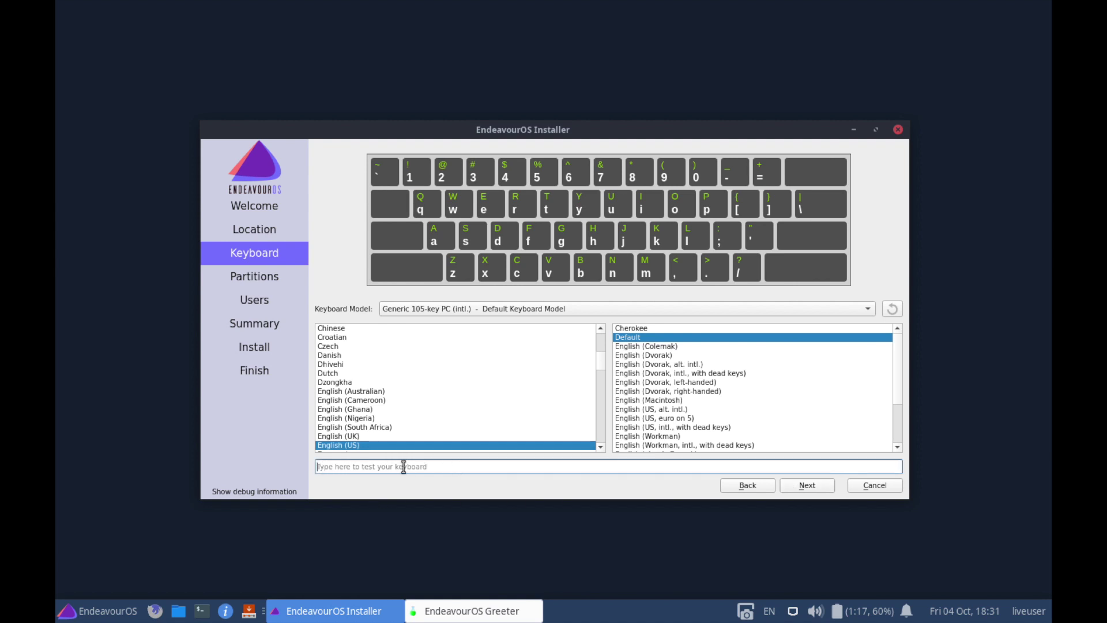
click(806, 487)
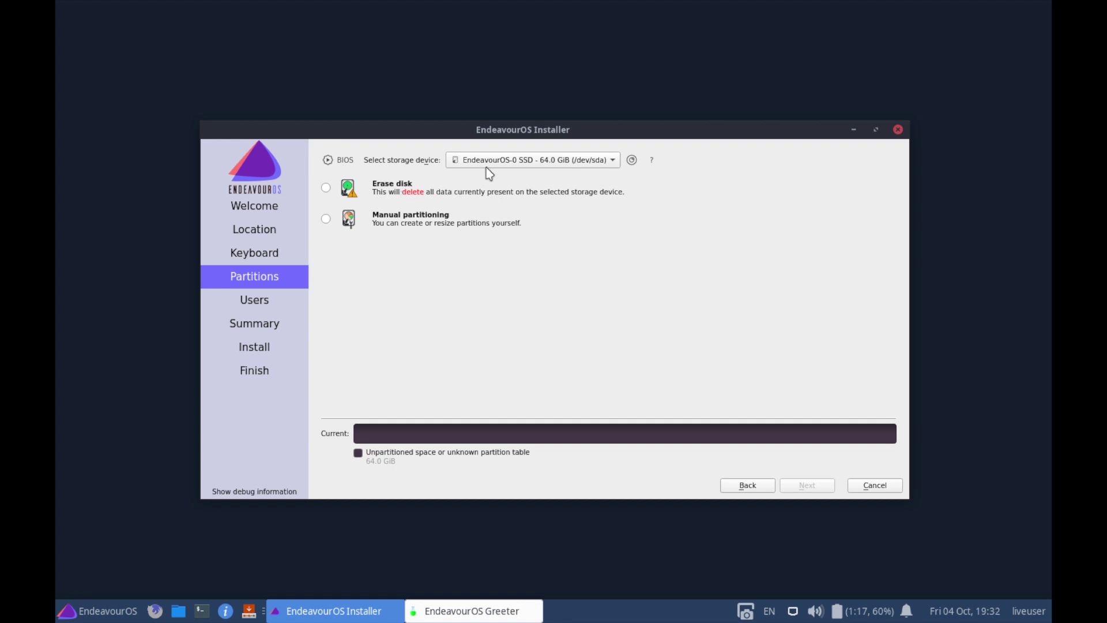
Keep the 64.0 GiB EndeavourOS-0 SSD (/dev/sda) as the target and choose Erase disk.
click(504, 163)
click(628, 172)
click(612, 162)
click(611, 162)
click(612, 164)
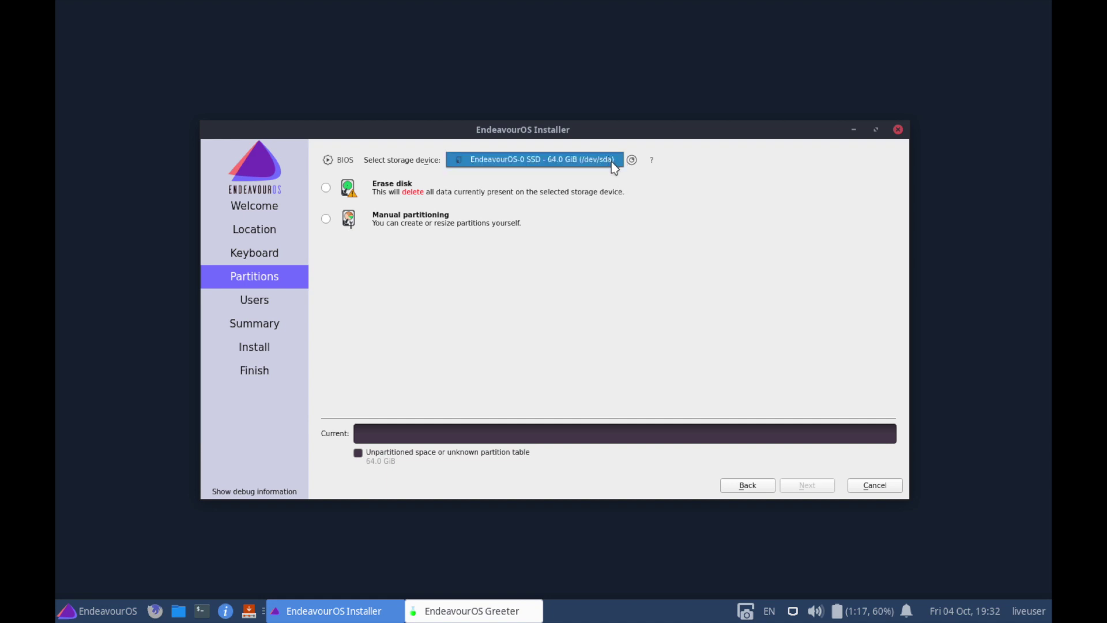
click(644, 182)
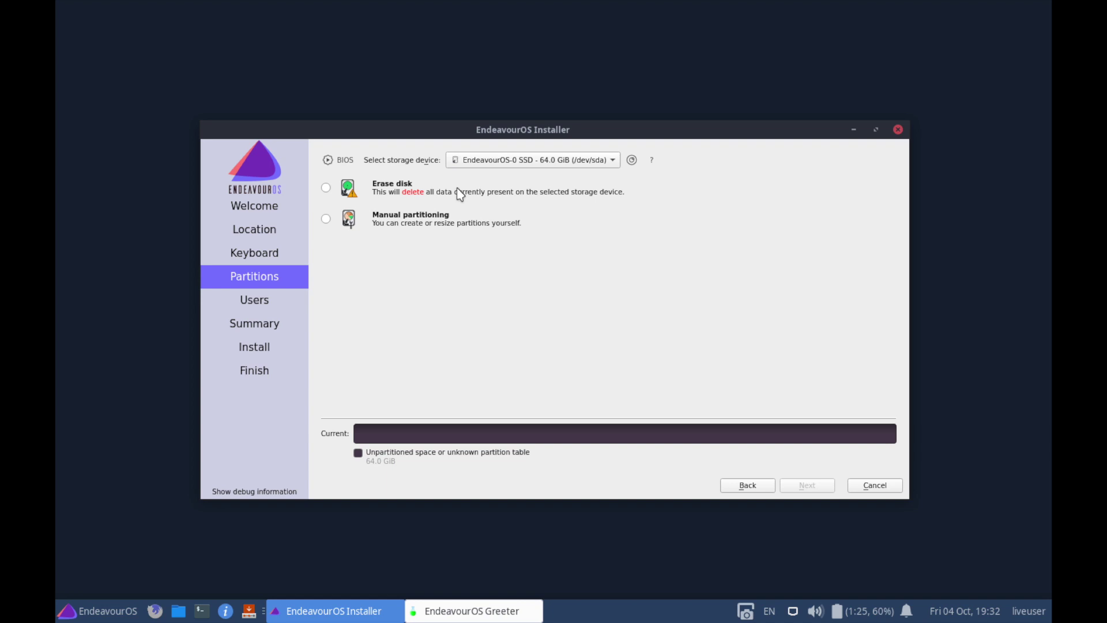
click(325, 189)
Choose No Swap and put the boot loader in the Master Boot Record of /dev/sda.
click(427, 224)
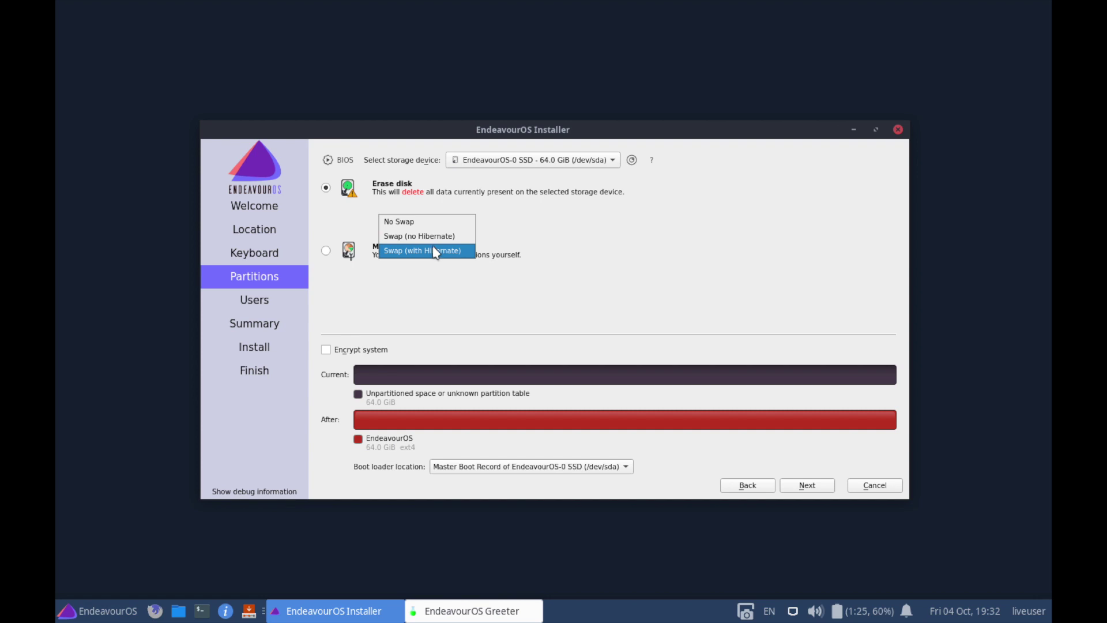
click(408, 223)
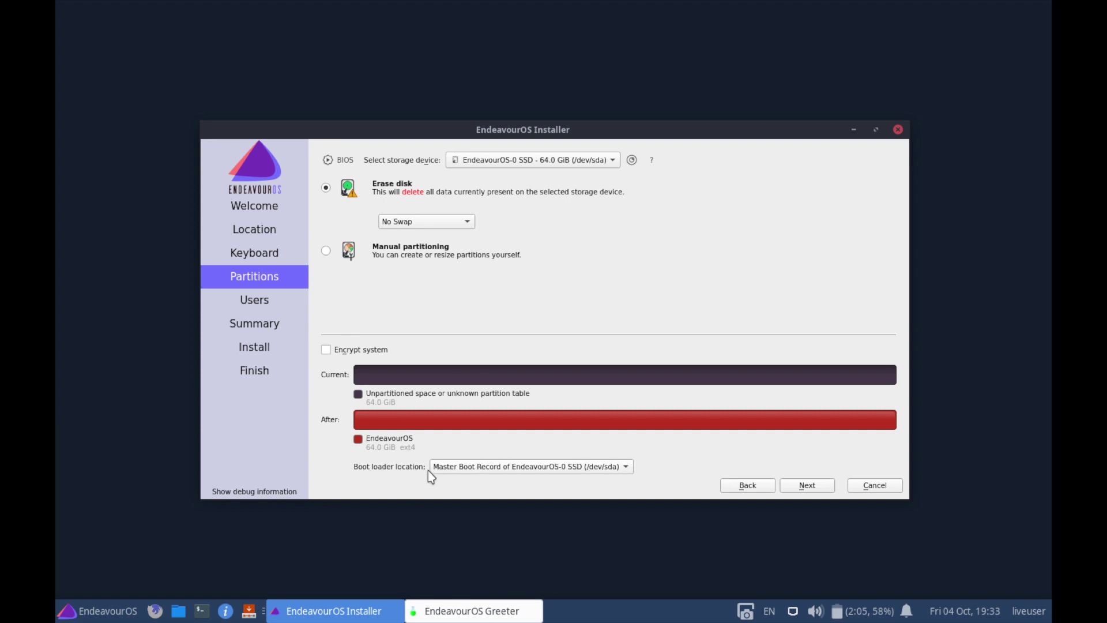
click(461, 466)
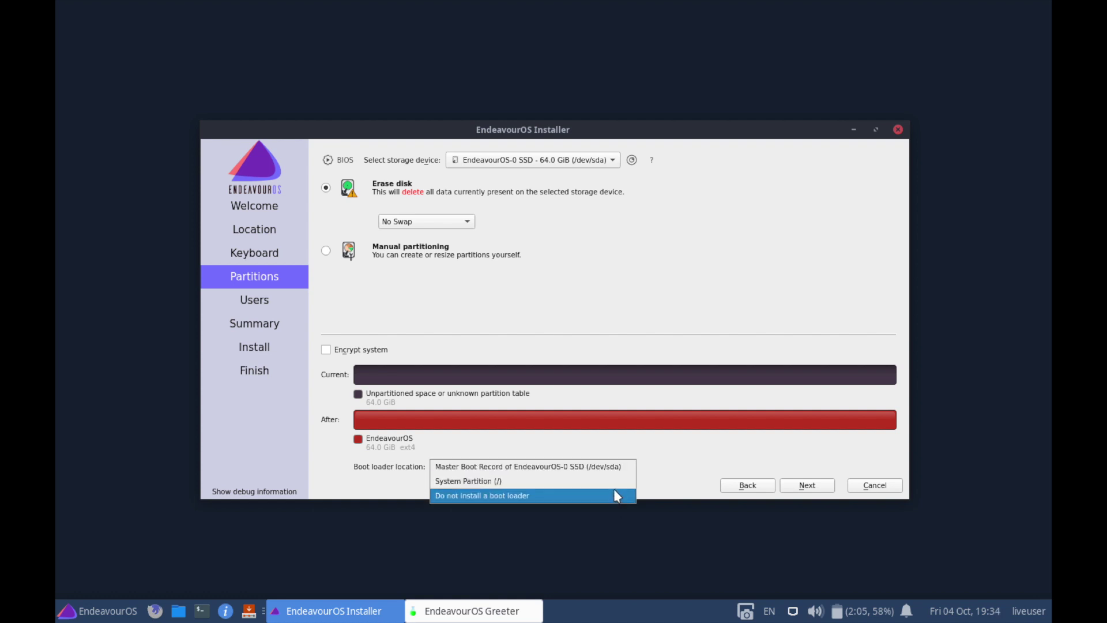
click(614, 467)
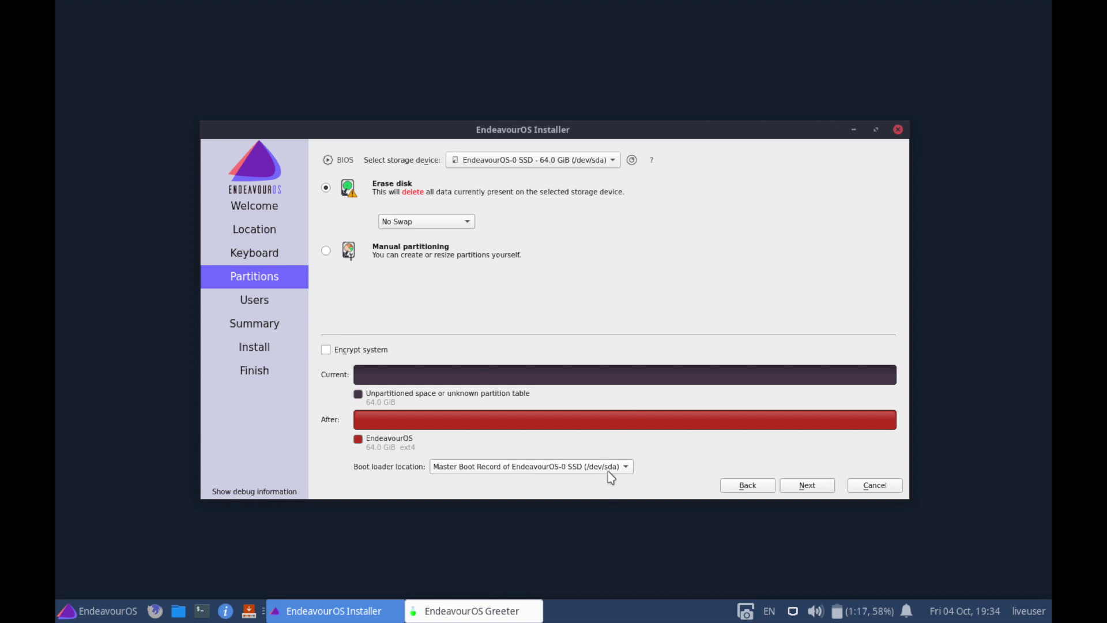
click(809, 487)
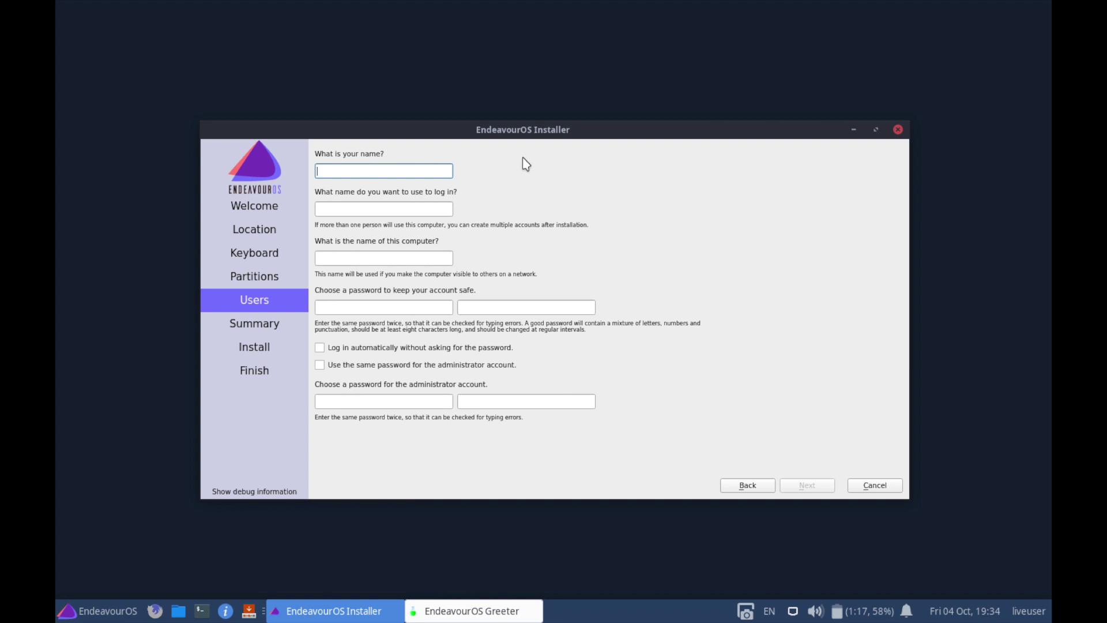
Enter the user's name, accept the login, and remove the -pc suffix from the computer name.
text(savvynik)
key(Tab)
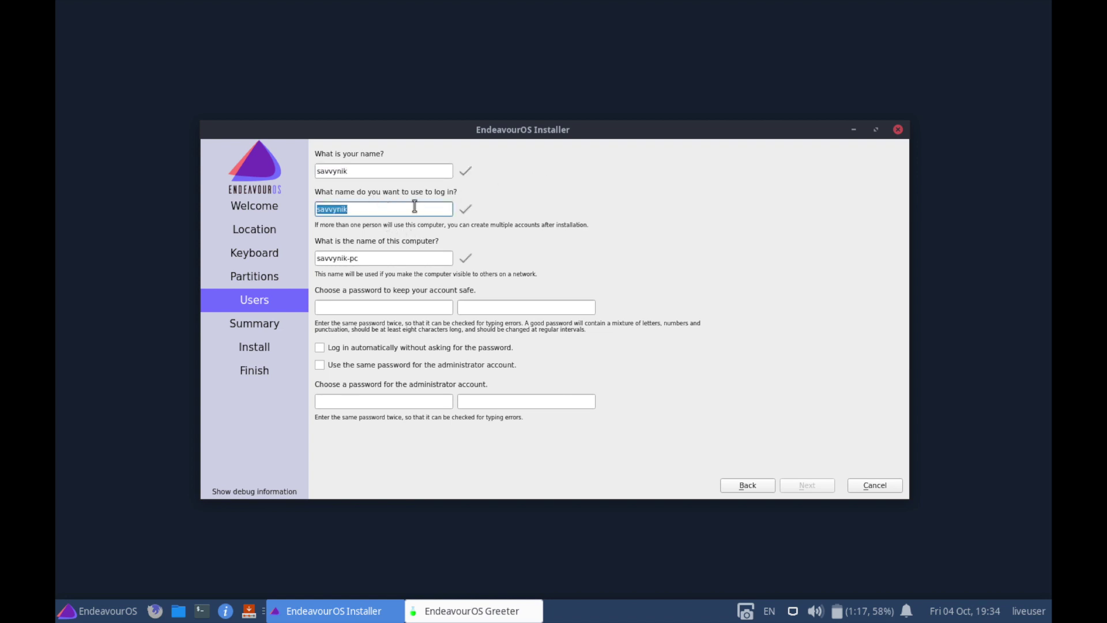
click(416, 257)
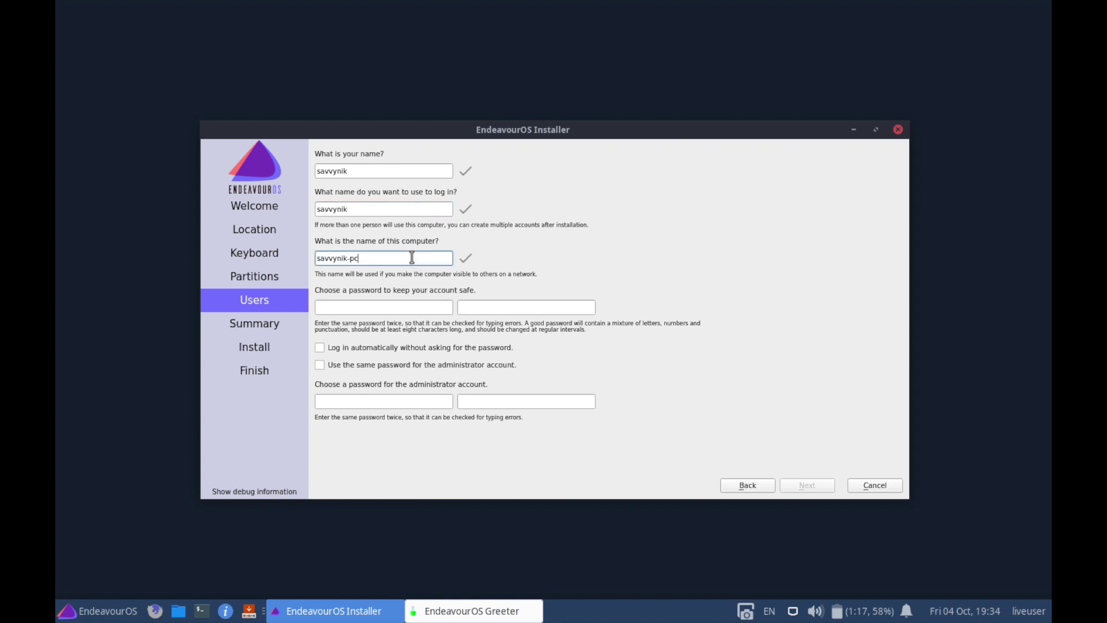
key(BackSpace)
key(BackSpace)
key(BackSpace)
Enter the account password and confirm it in the second field.
click(396, 301)
text(●●●●●●●)
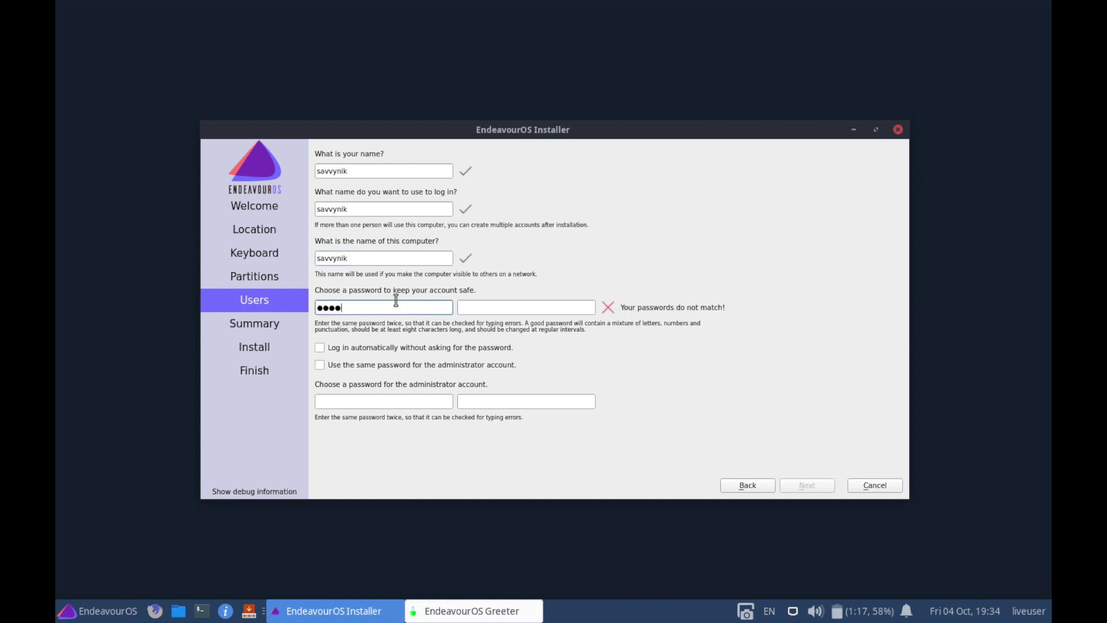
key(BackSpace)
key(BackSpace)
key(BackSpace)
key(BackSpace)
key(BackSpace)
key(BackSpace)
key(BackSpace)
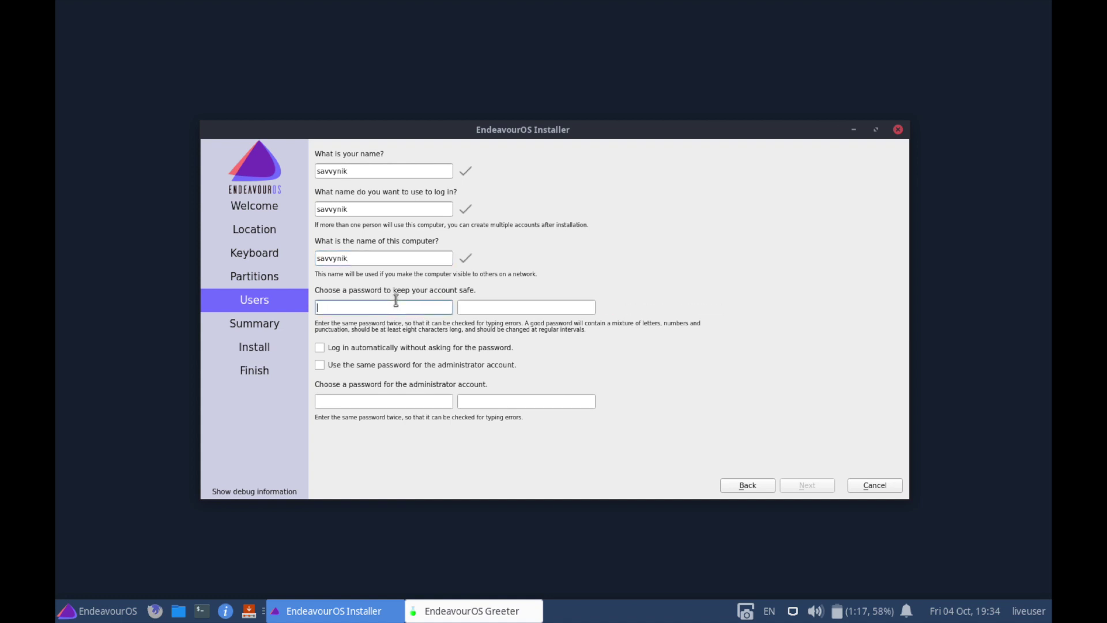
text(●●●●●●●●)
key(Tab)
text(●●●●●●●●)
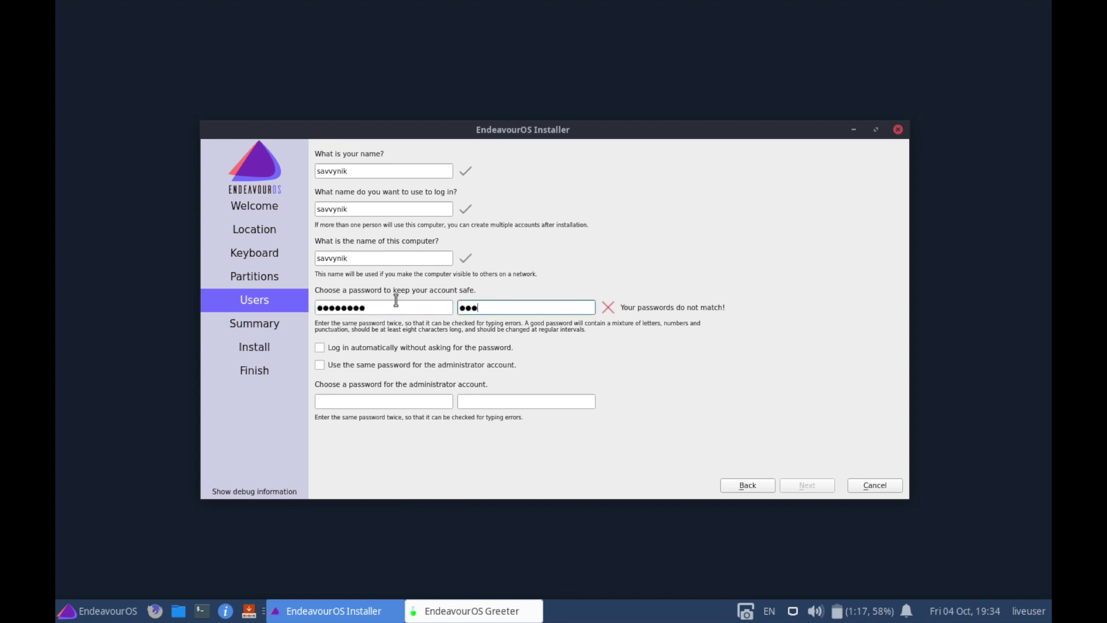
key(Tab)
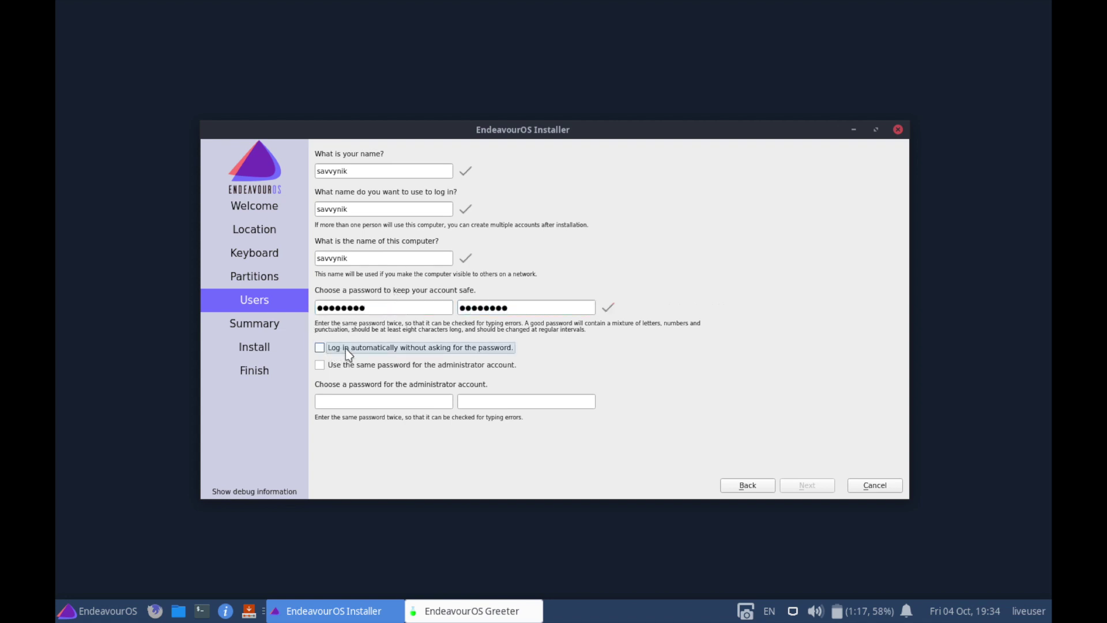
Reuse the password for the administrator account, enable automatic login, and continue to the Summary.
click(498, 364)
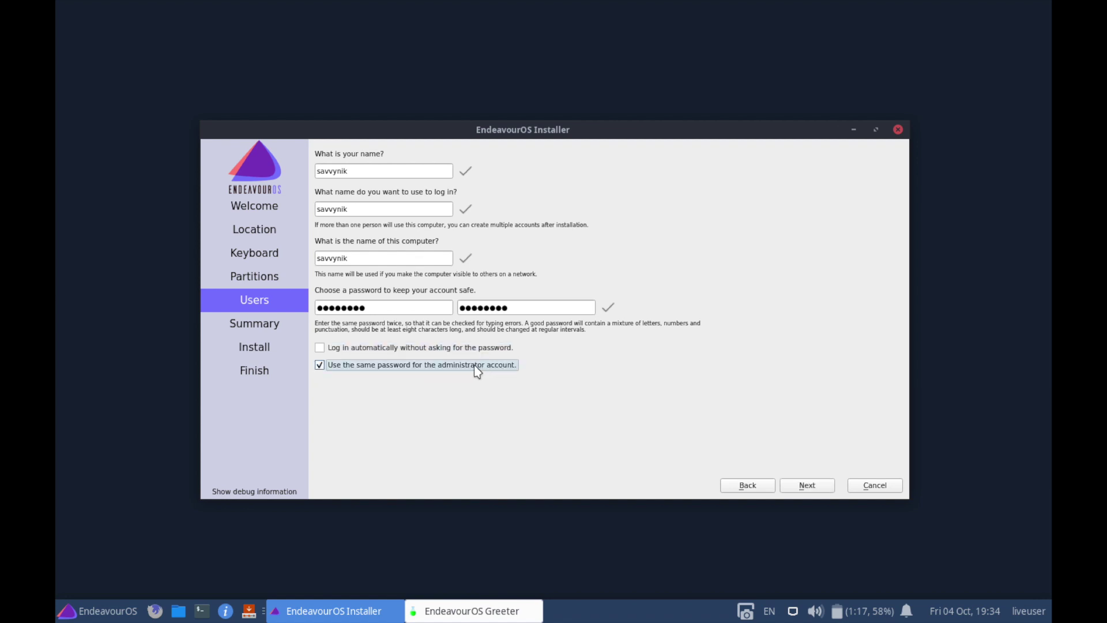
click(351, 348)
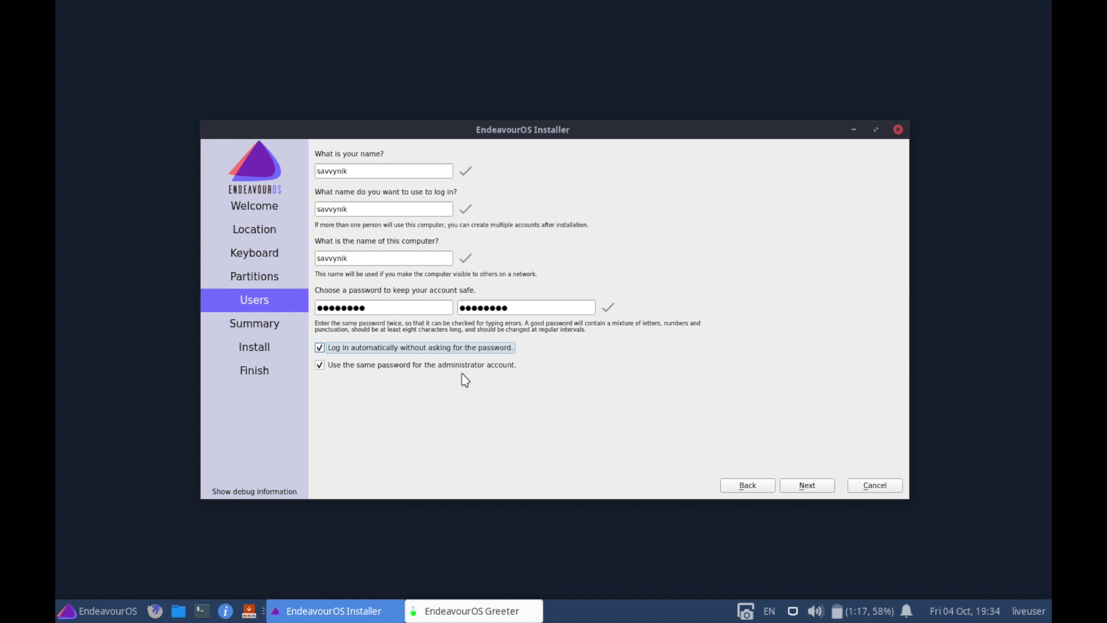
click(819, 491)
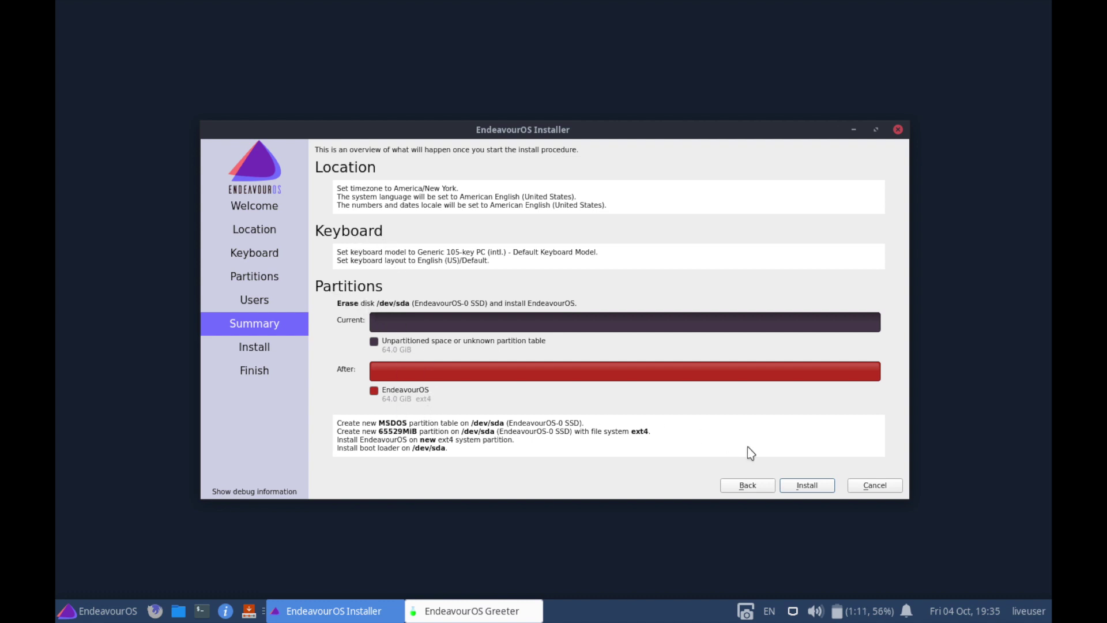
Start the install from the Summary page and confirm with Install now.
click(800, 485)
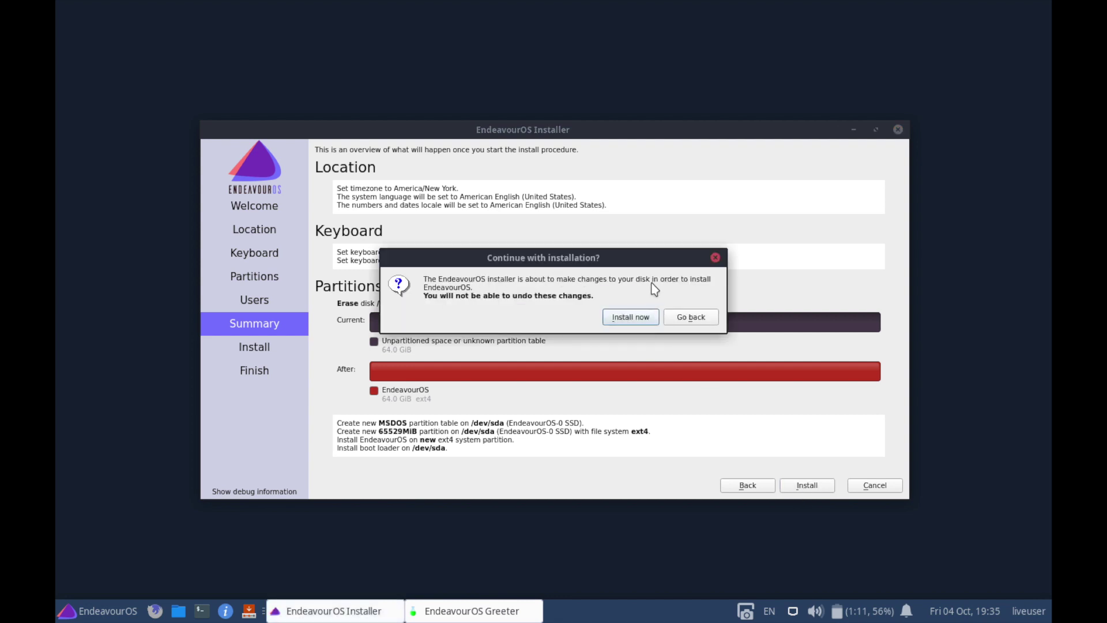
click(637, 323)
click(637, 323)
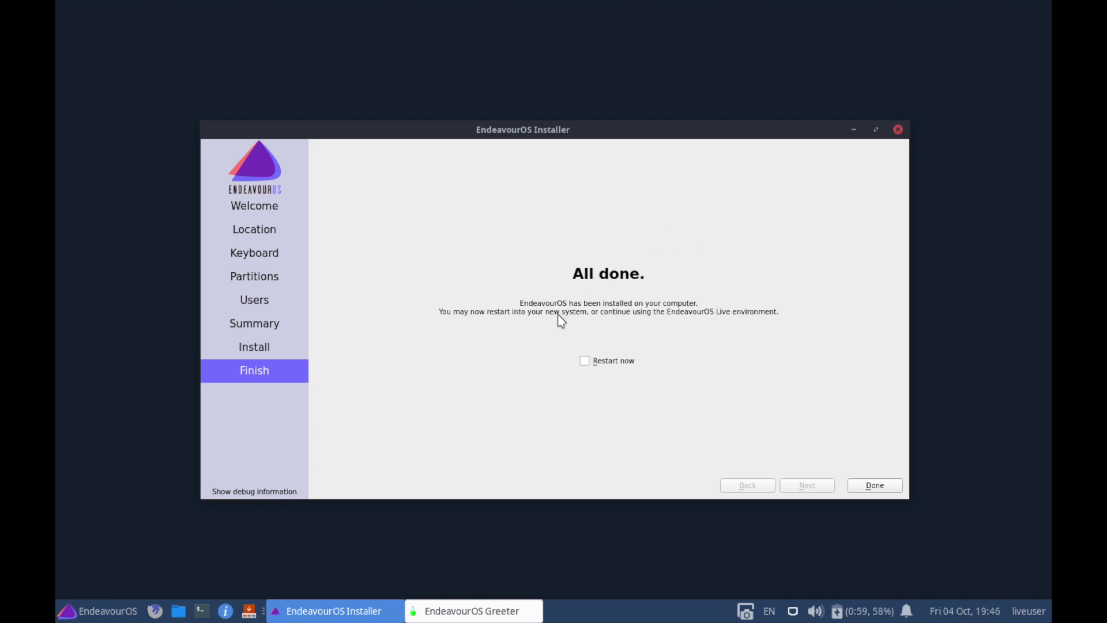
Once the Finish page reports All done, tick Restart now.
click(583, 361)
Close the installer to reboot, then stop the GRUB countdown and boot the first EndeavourOS Linux entry.
click(871, 487)
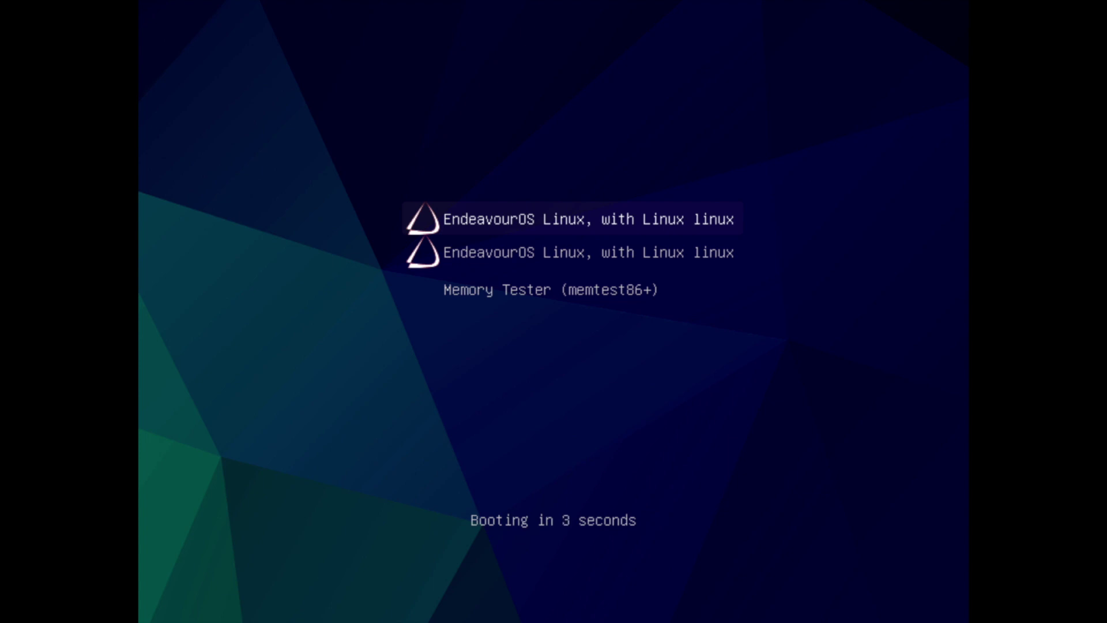
key(Down)
key(Up)
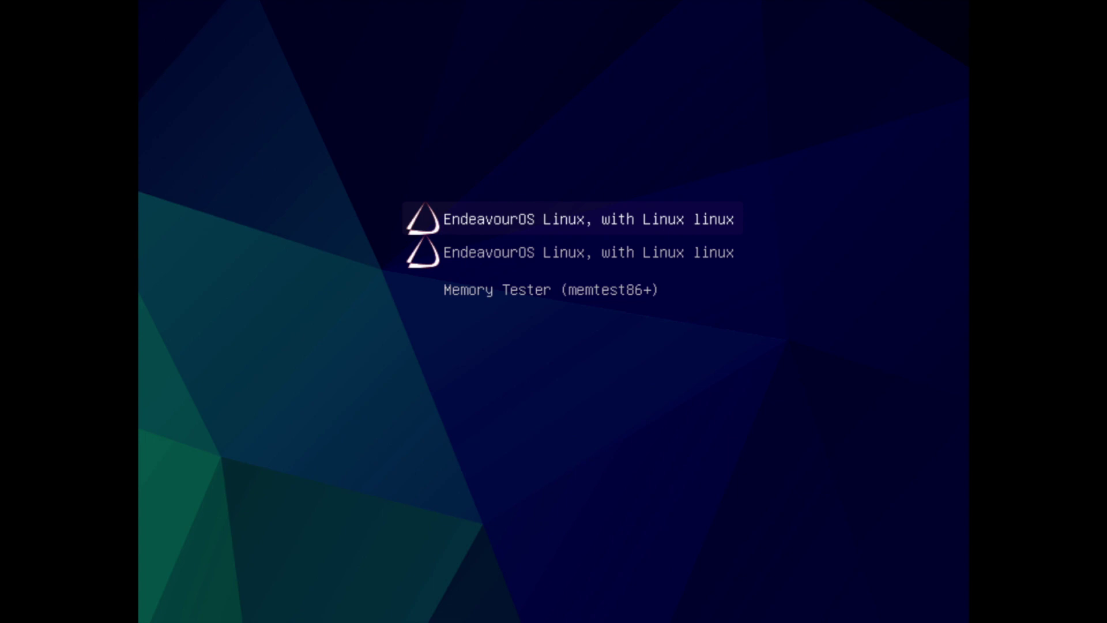
key(Return)
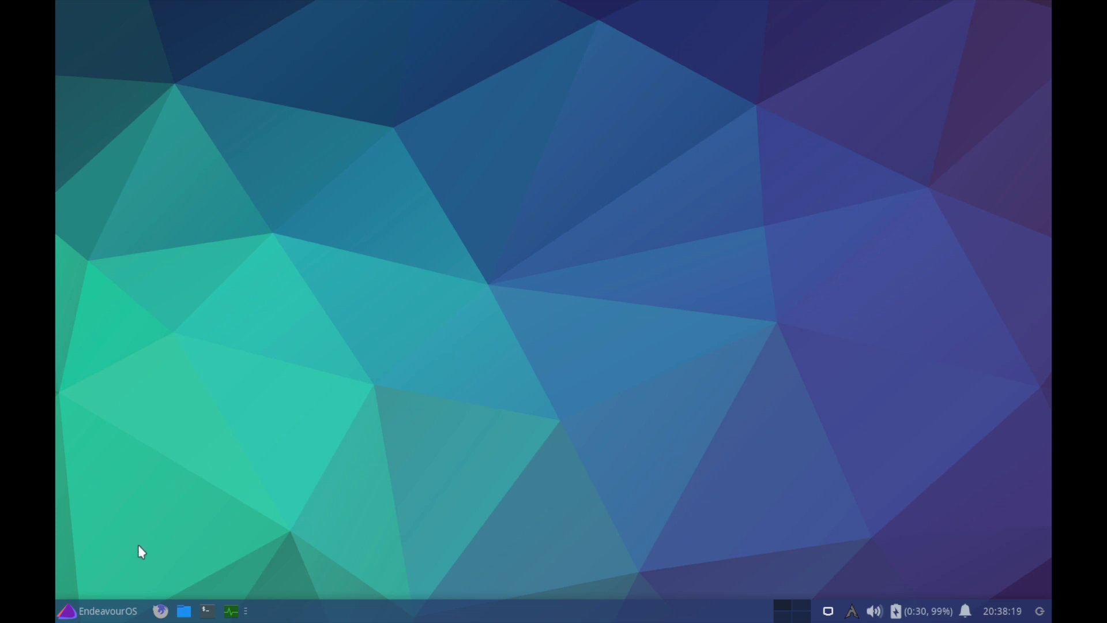
click(104, 613)
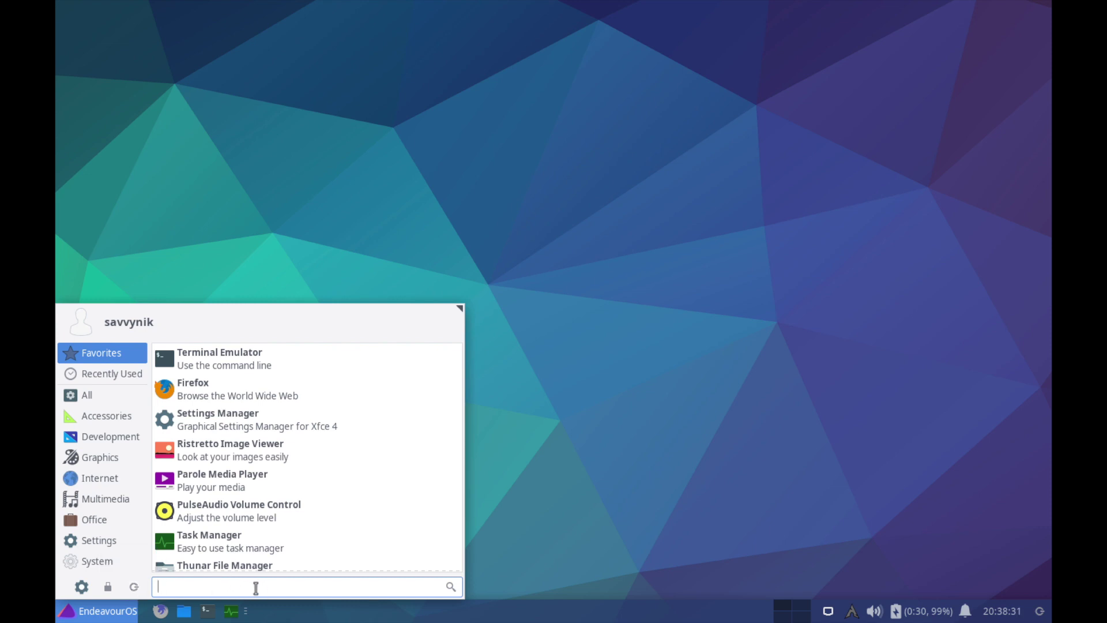
scroll(256, 472, down, 1)
scroll(256, 473, up, 1)
scroll(256, 472, down, 1)
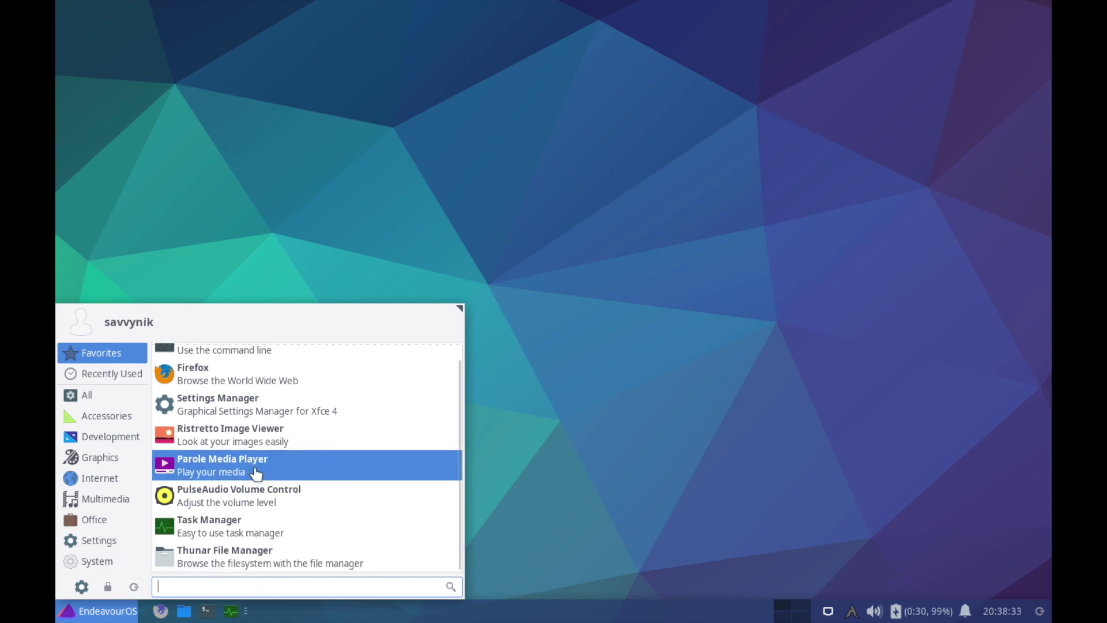
scroll(256, 473, up, 1)
scroll(265, 392, down, 1)
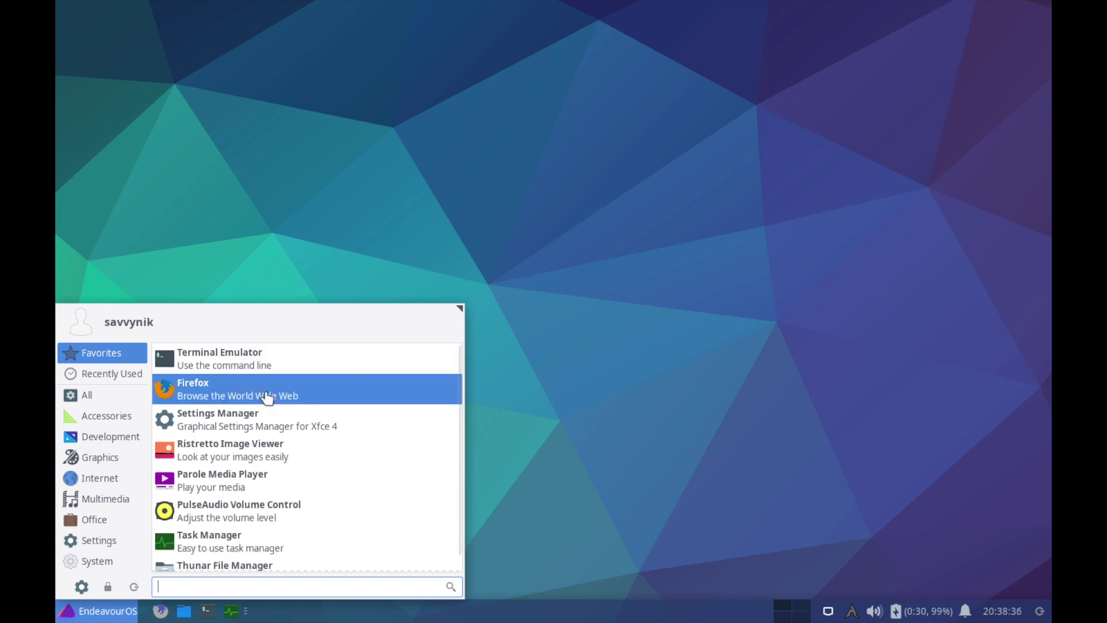
scroll(277, 395, up, 1)
click(697, 505)
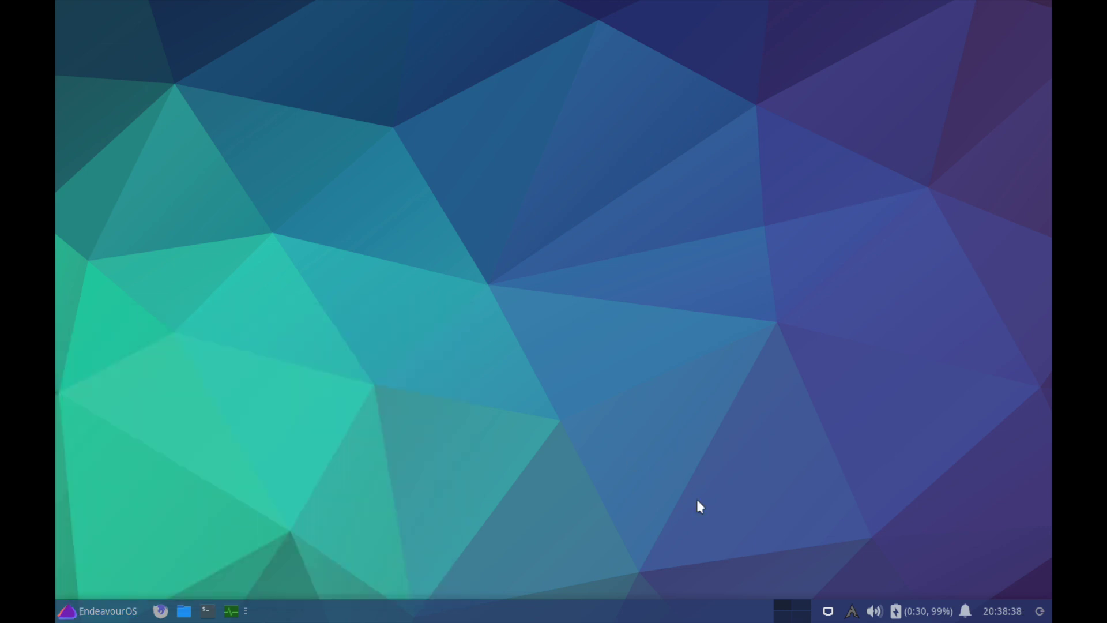